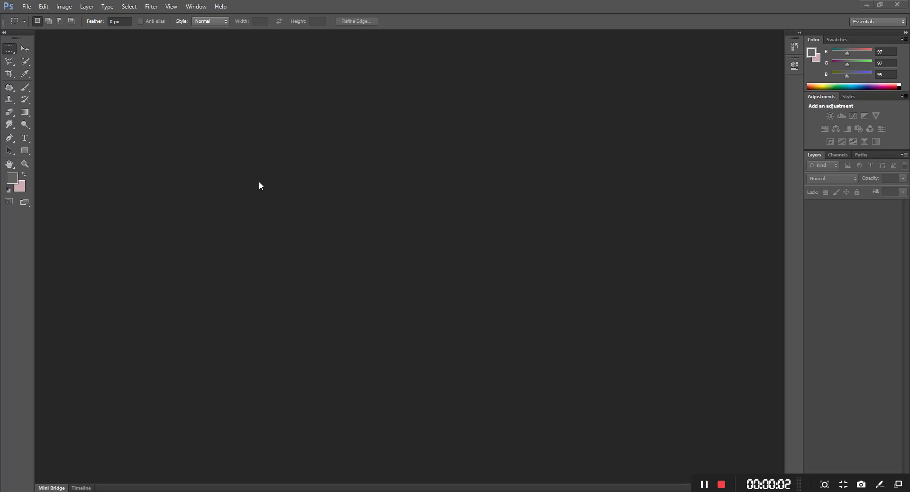
Create a new transparent document and rotate it 90° clockwise to landscape.
left_click(27, 6)
left_click(34, 17)
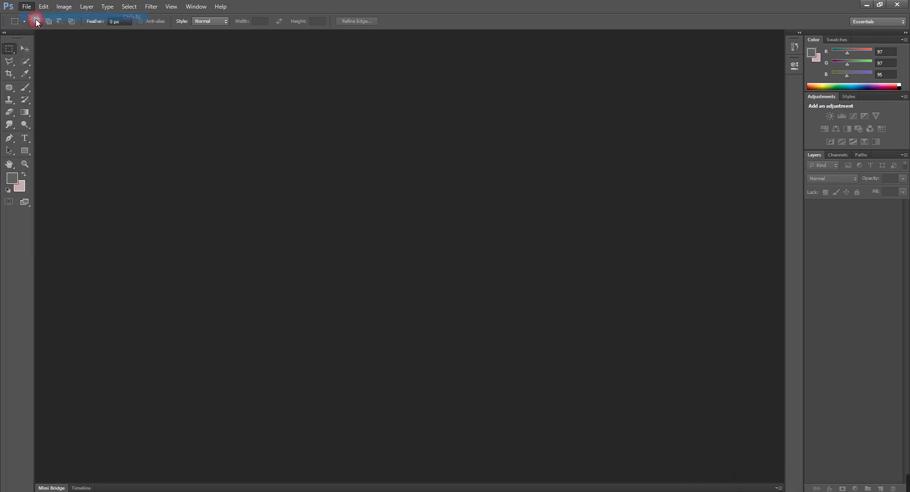
left_click(450, 156)
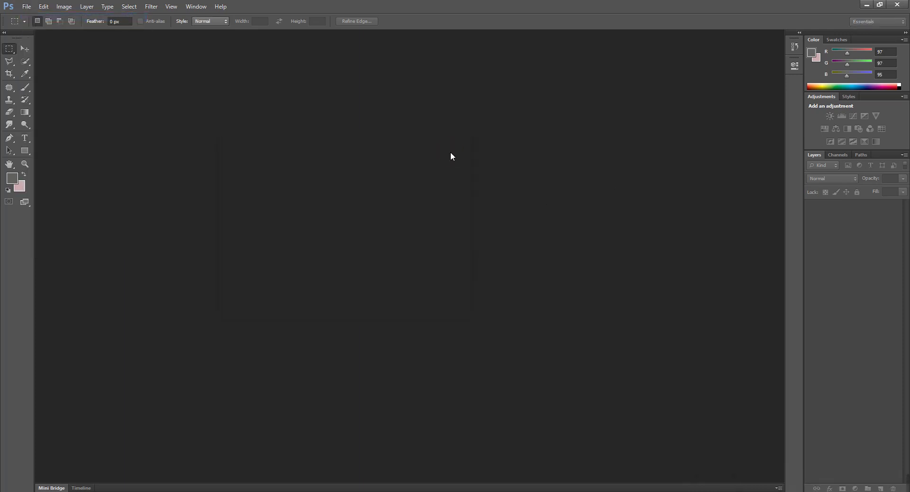
left_click(64, 7)
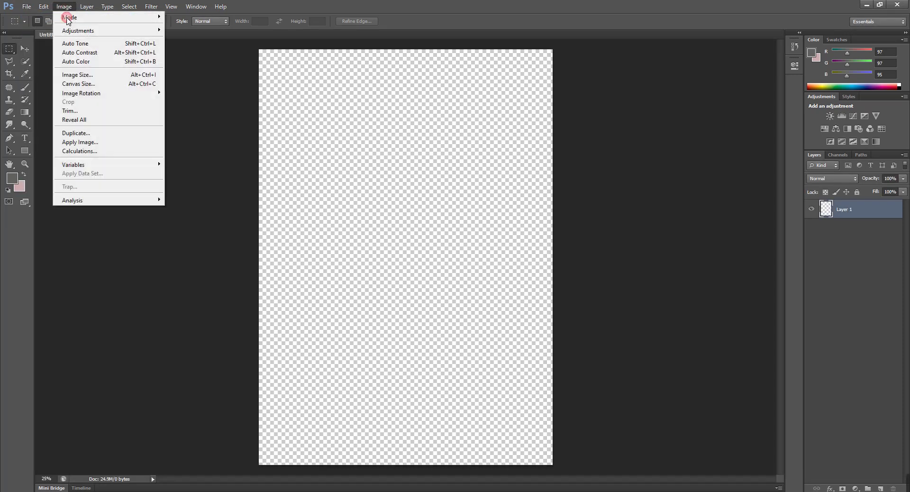
mouse_move(82, 92)
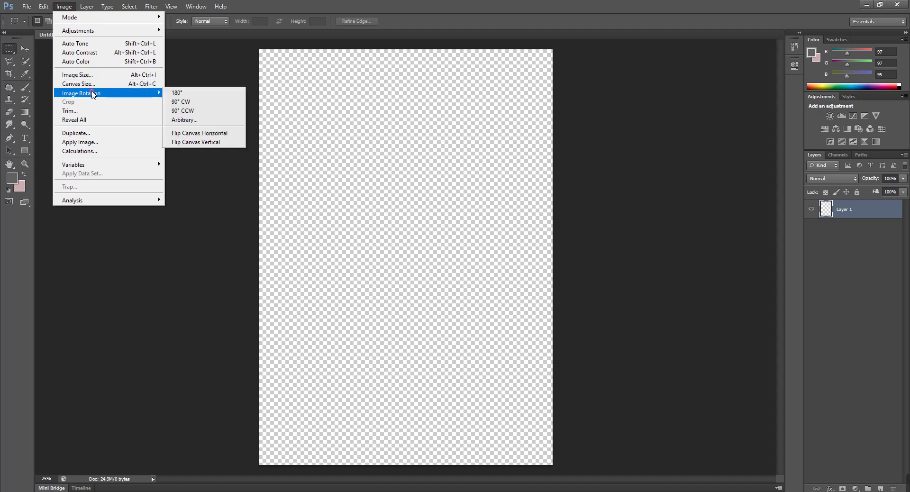
left_click(202, 106)
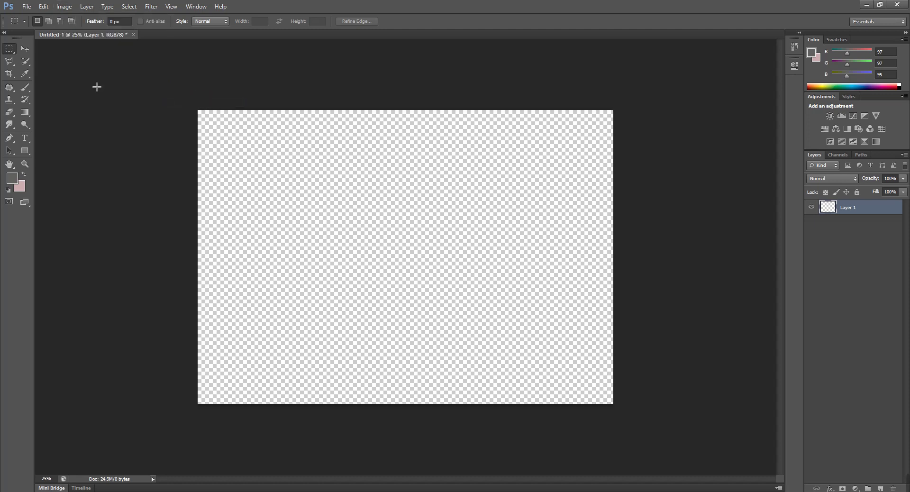
Crop the canvas to a 16 x 9 aspect ratio.
left_click(10, 74)
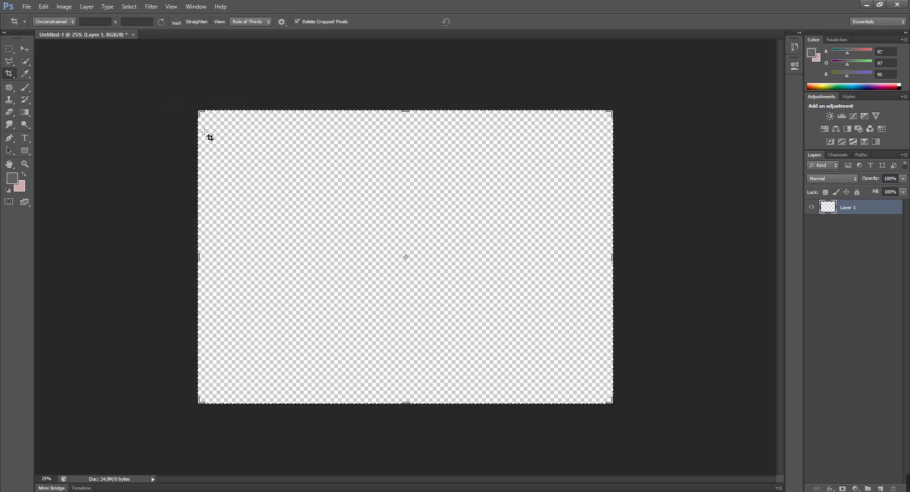
left_click(60, 25)
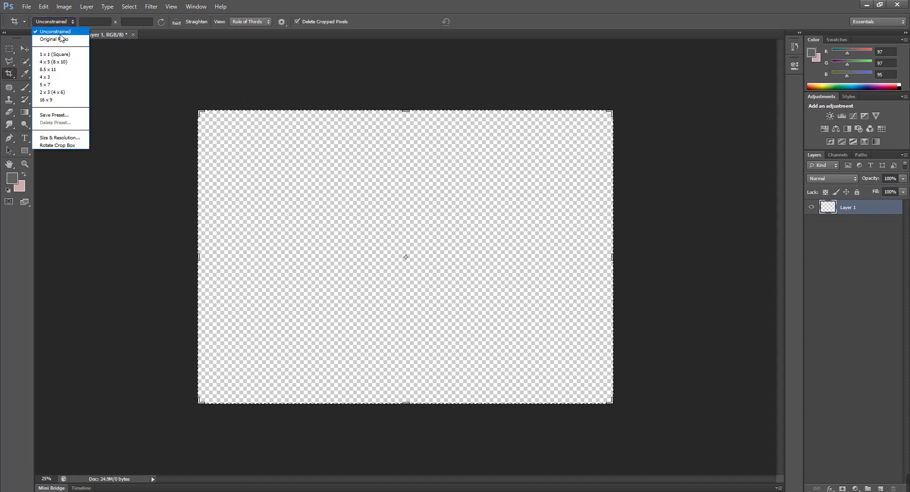
left_click(61, 100)
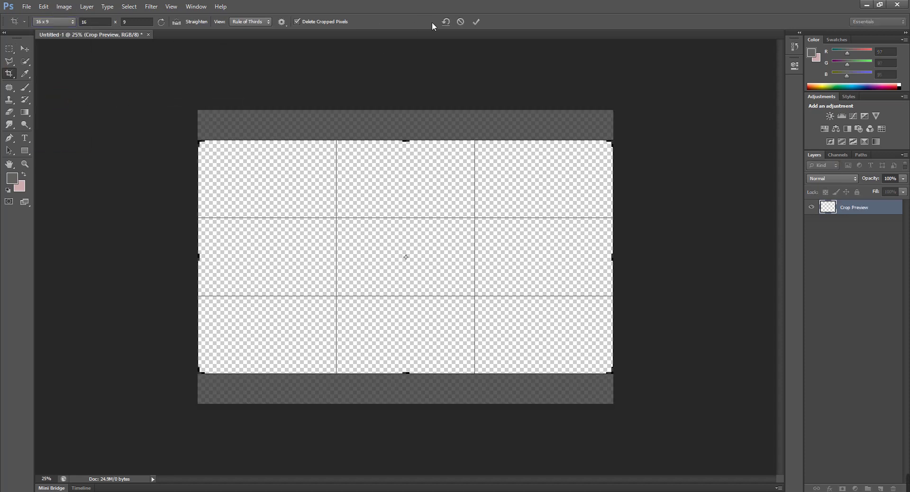
left_click(476, 22)
Open all three hairstyle photos from folder 13, then view the beige and straight-bob photos.
key("v")
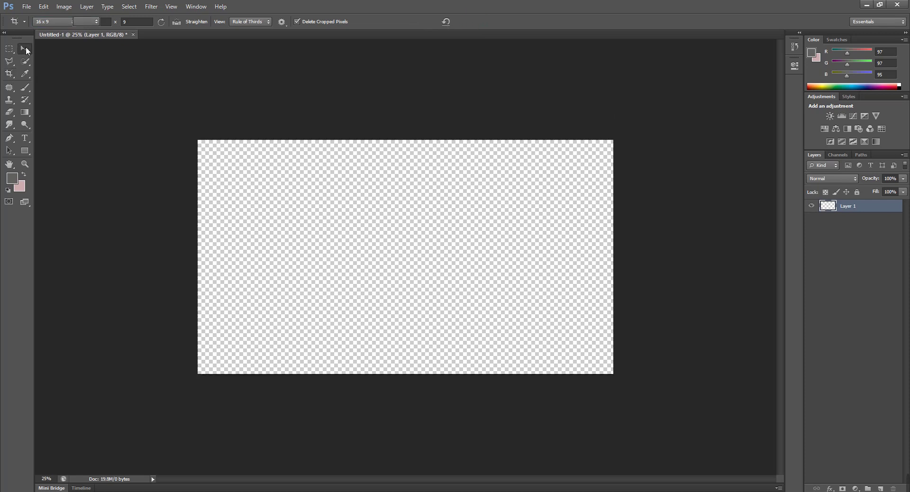
left_click(26, 7)
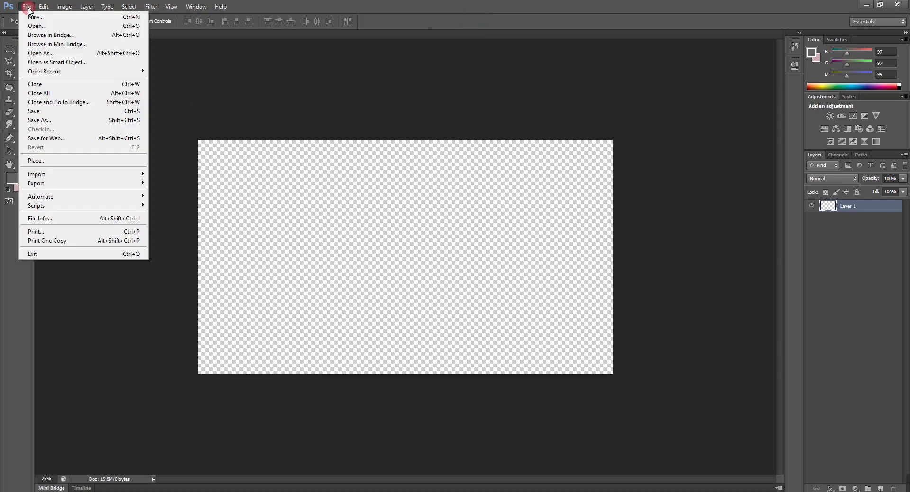
left_click(36, 26)
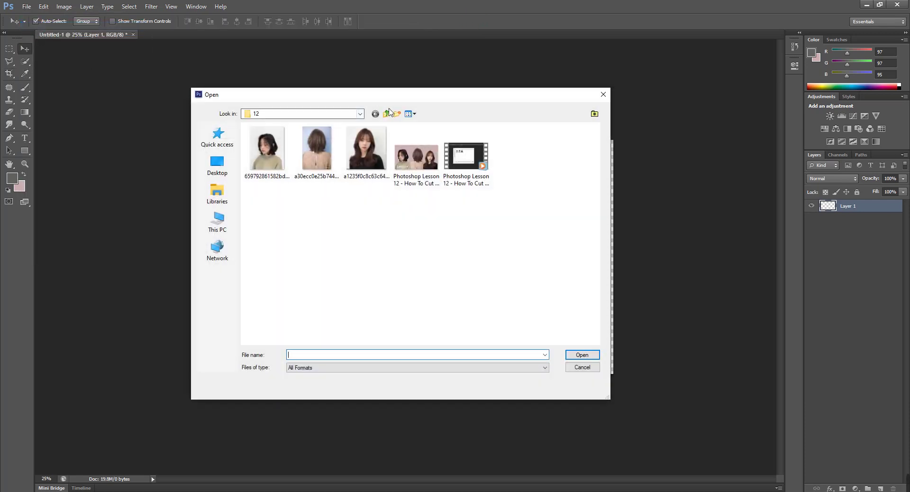
left_click(386, 114)
double_click(264, 184)
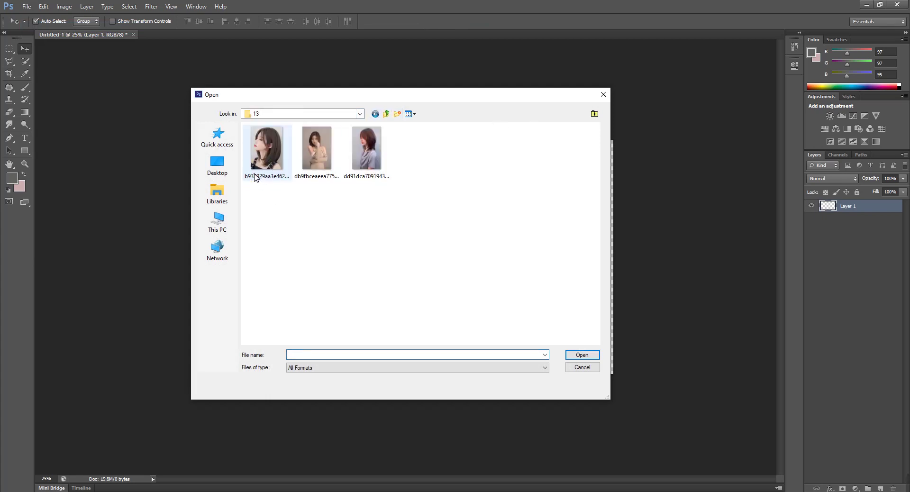
left_click_drag(375, 190, 256, 151)
left_click(582, 355)
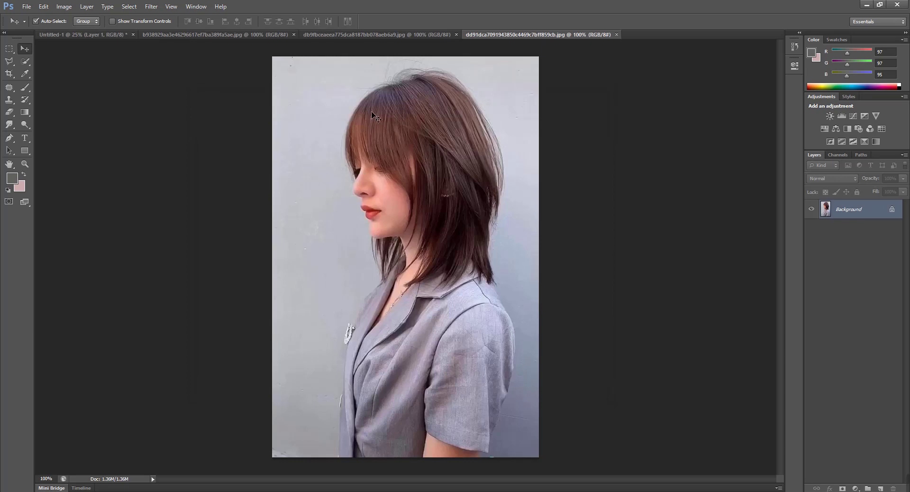
left_click(393, 33)
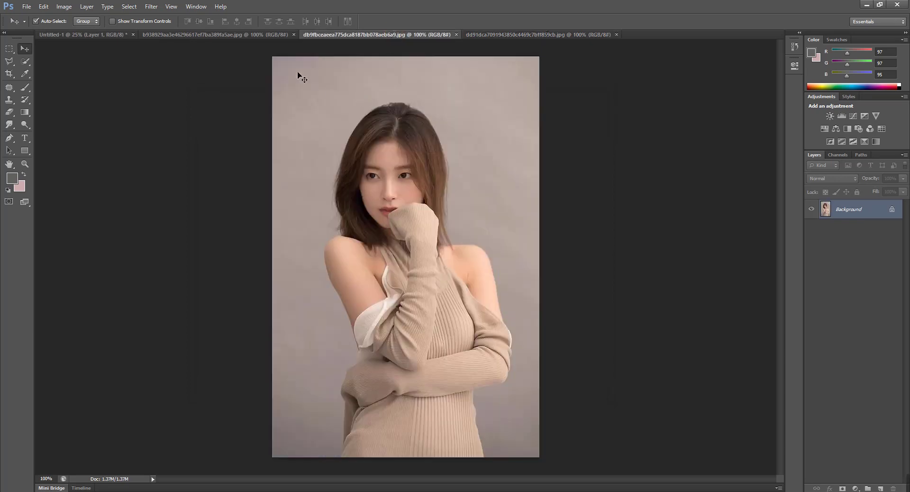
left_click(243, 35)
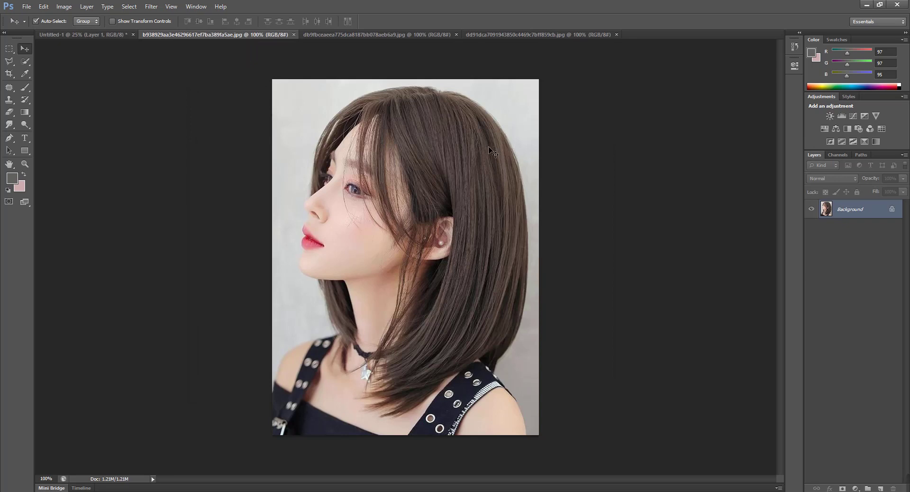
Zoom in and out on the beige-sweater photo to inspect it.
left_click(382, 34)
scroll(386, 175, "up", 2)
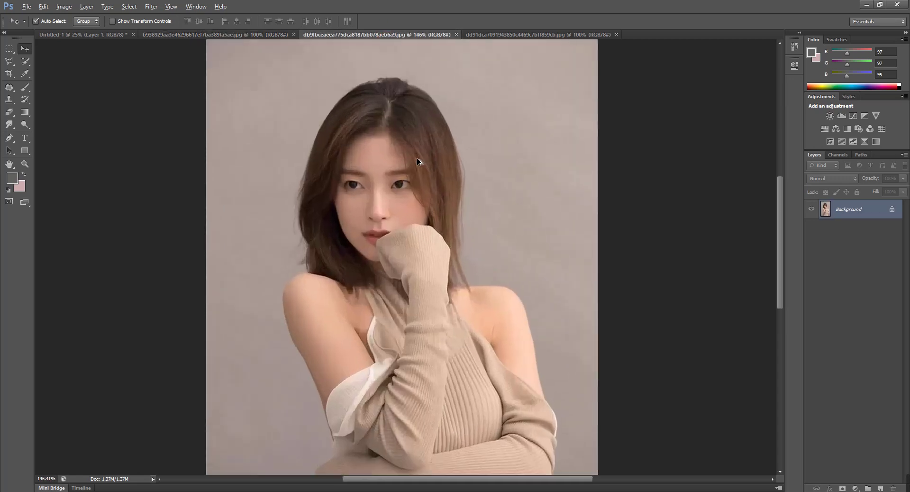
scroll(386, 175, "up", 2)
scroll(385, 178, "down", 2)
scroll(386, 177, "down", 2)
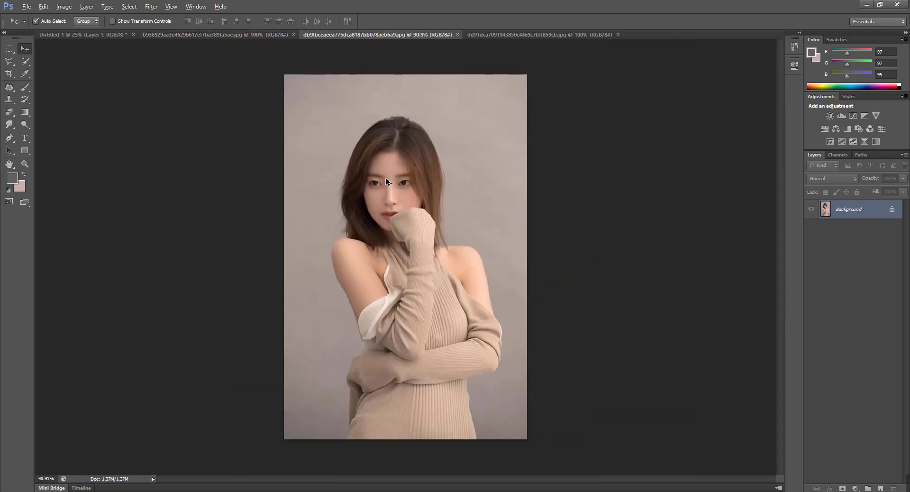
Show the layered-hair profile photo enlarged, panned to frame her hair.
left_click(502, 34)
scroll(411, 193, "up", 1)
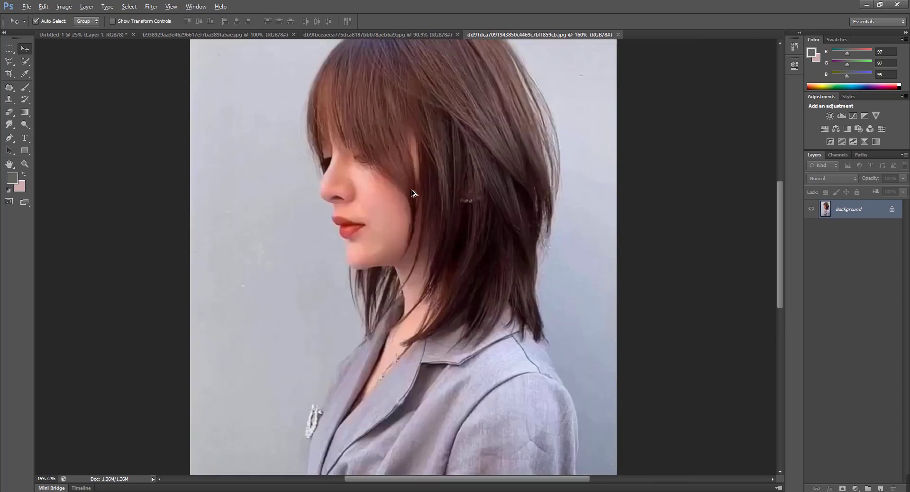
scroll(411, 193, "down", 1)
scroll(411, 193, "down", 1)
scroll(411, 193, "up", 1)
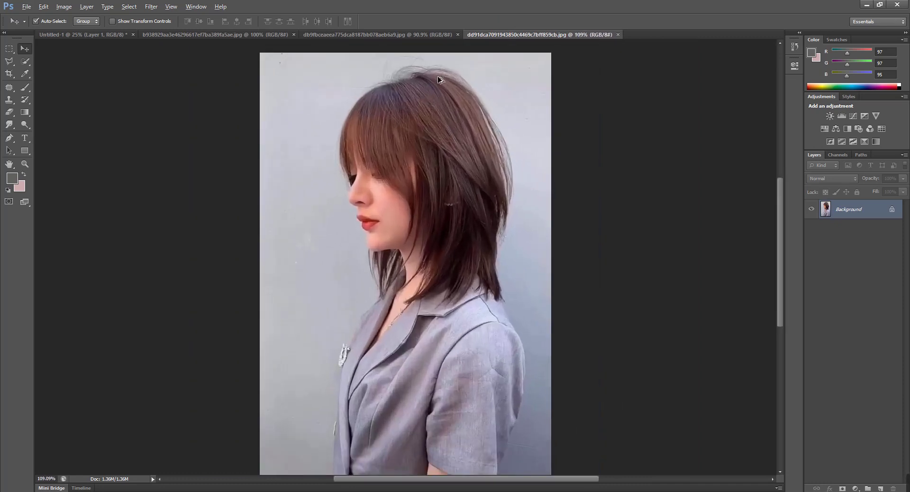
mouse_move(441, 81)
left_mouse_down()
mouse_move(448, 201)
mouse_move(411, 289)
left_mouse_up()
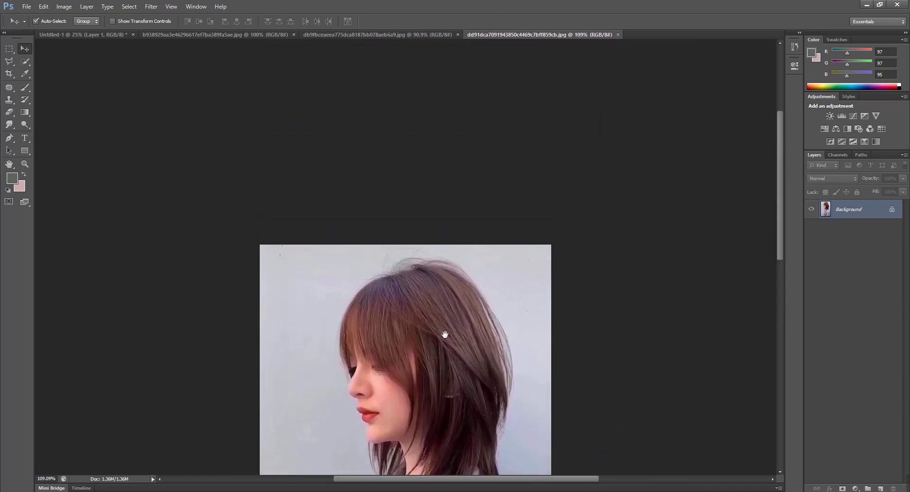
mouse_move(441, 331)
left_mouse_down()
mouse_move(469, 132)
mouse_move(453, 265)
left_mouse_up()
scroll(453, 265, "up", 4)
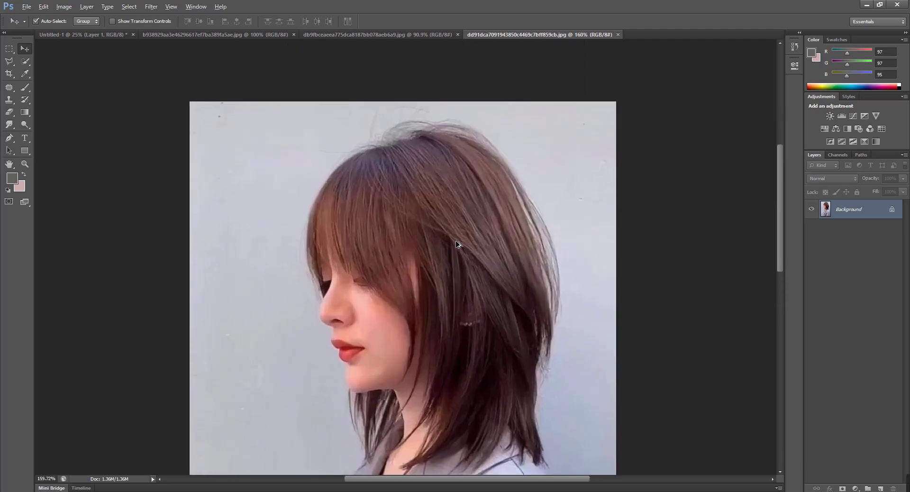
left_click_drag(445, 215, 401, 172)
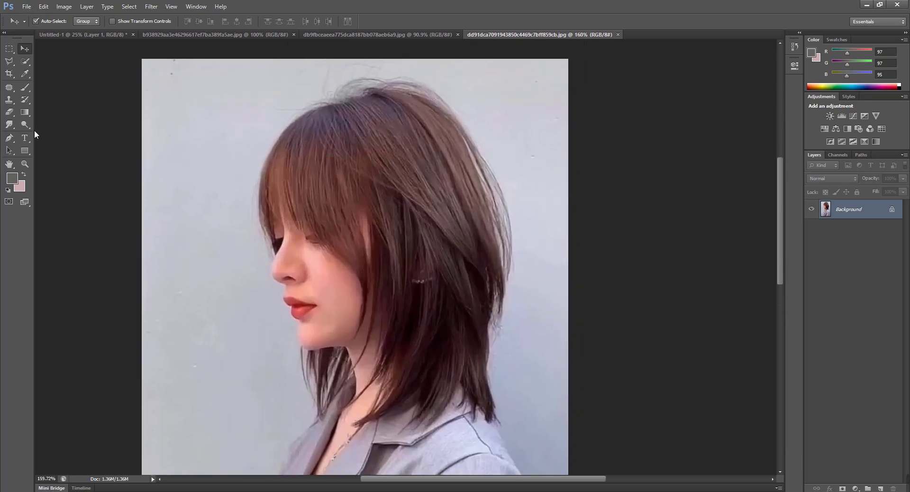
With the Pen tool, trace anchors along the back of the layered hair from the crown.
left_click(7, 140)
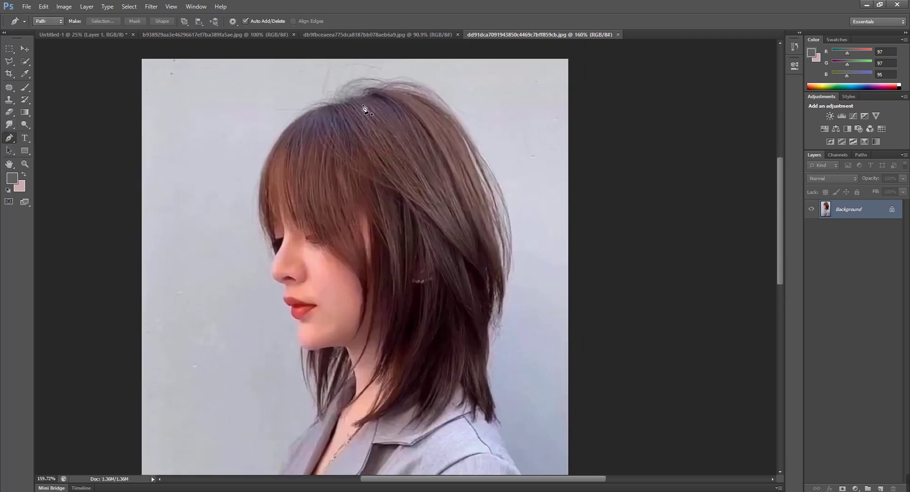
left_click(364, 92)
left_click_drag(442, 98, 482, 118)
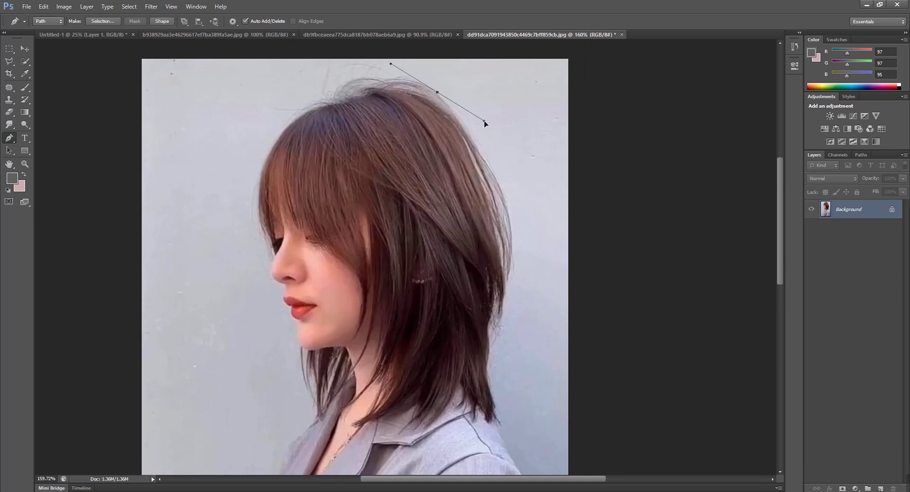
left_click(437, 92, "alt")
left_click(485, 157)
left_click_drag(491, 175, 501, 186)
left_click(484, 157, "alt")
left_click_drag(513, 245, 513, 250)
left_click_drag(513, 282, 511, 287)
left_click(512, 246, "alt")
left_click_drag(507, 294, 508, 297)
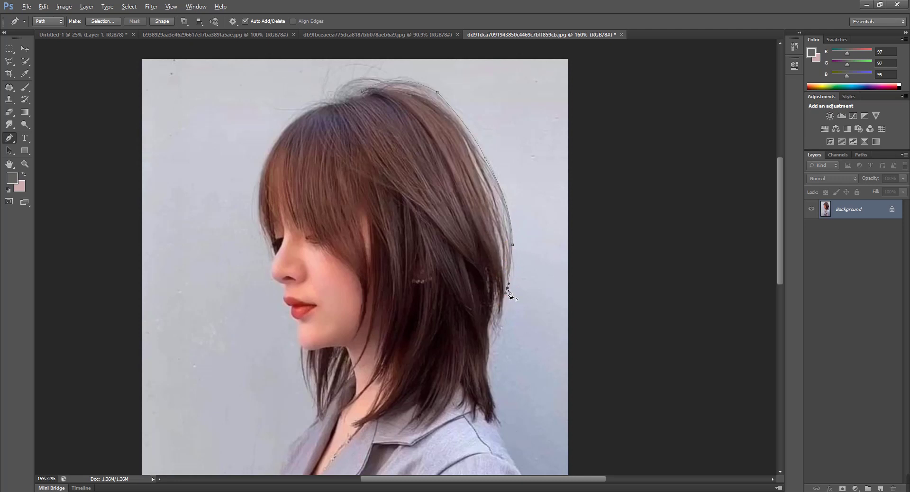
Extend the path down the lower hair edge toward the collar, undoing a misplaced point.
left_click(503, 318)
scroll(509, 338, "up", 2)
key("alt")
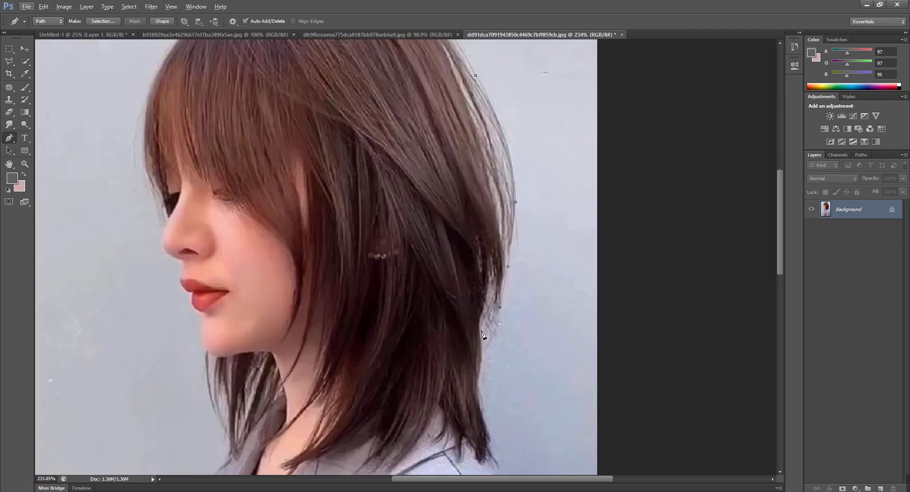
mouse_move(482, 334)
left_mouse_down()
mouse_move(491, 384)
mouse_move(483, 266)
left_mouse_up()
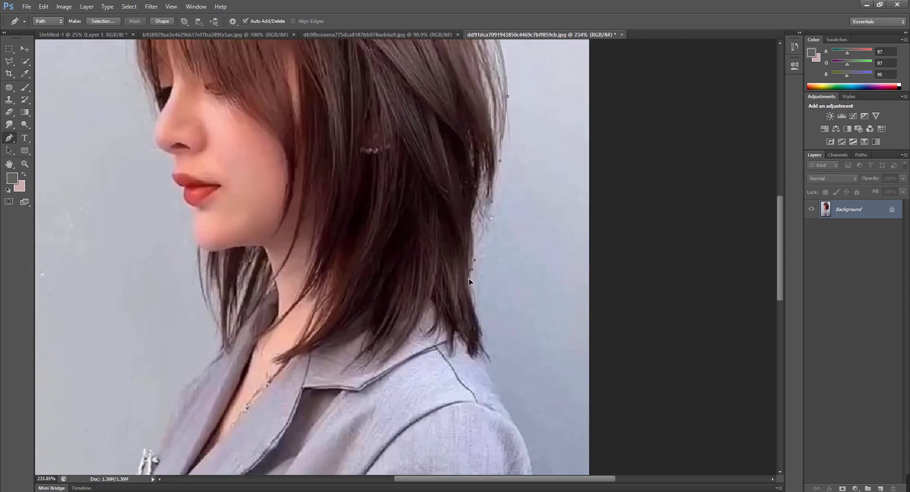
left_click(472, 269)
left_click(494, 372)
left_click(491, 358)
key("ctrl+z")
Continue the path around the curve of the shoulder.
left_click_drag(522, 374, 517, 204)
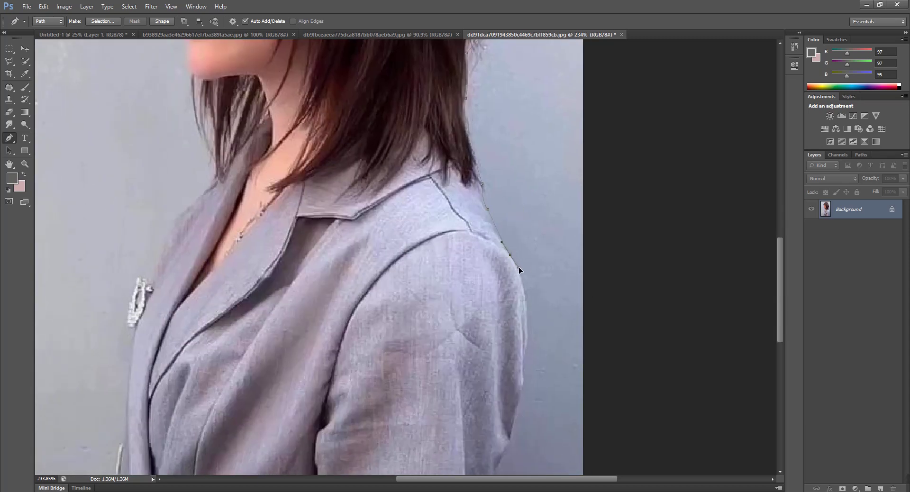
left_click(510, 256)
left_click_drag(535, 289, 522, 199)
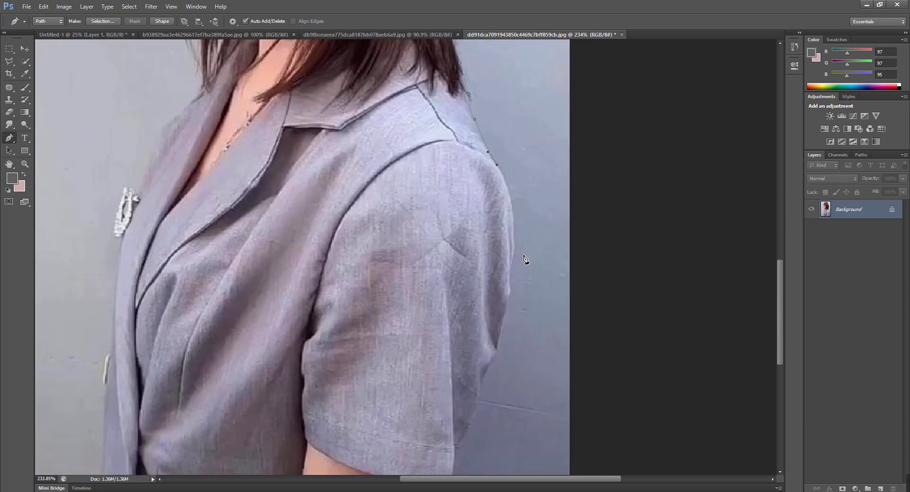
mouse_move(514, 254)
left_mouse_down()
mouse_move(506, 288)
mouse_move(514, 320)
left_mouse_up()
left_click_drag(515, 320, 514, 320)
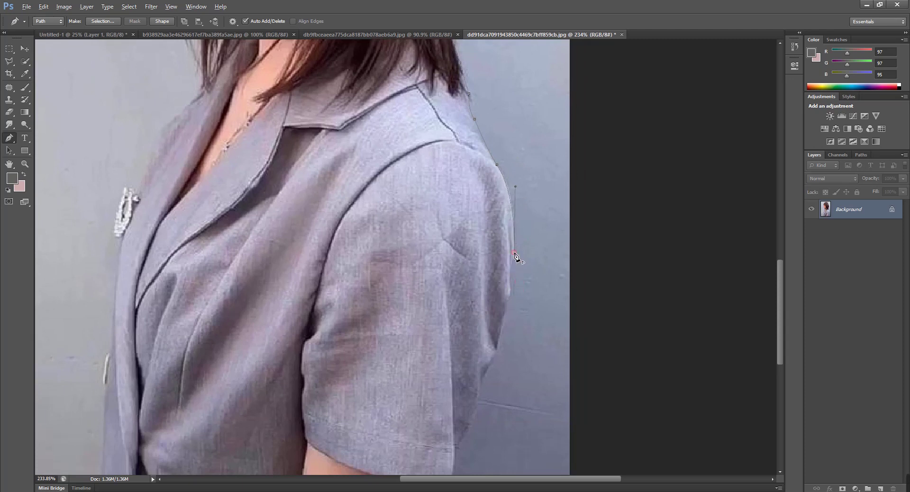
left_click(512, 294)
left_click(511, 356)
left_click(494, 355)
Trace down the sleeve and left along the photo's bottom edge.
scroll(498, 285, "down", 3)
left_click(498, 263)
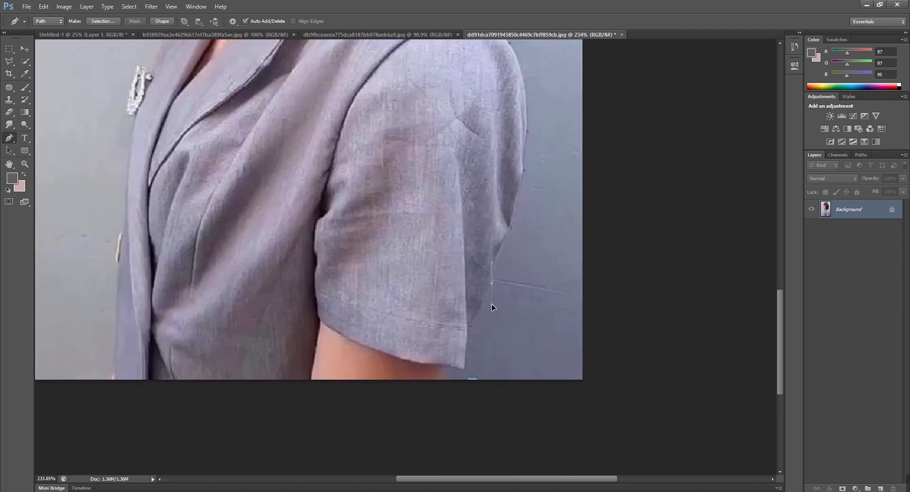
left_click(492, 285)
left_click(487, 345)
left_click(445, 385)
left_click(446, 372)
left_click(446, 378)
left_click(112, 379)
Trace up the jacket front around the brooch and up the lapel toward the collar.
left_click_drag(146, 194, 226, 348)
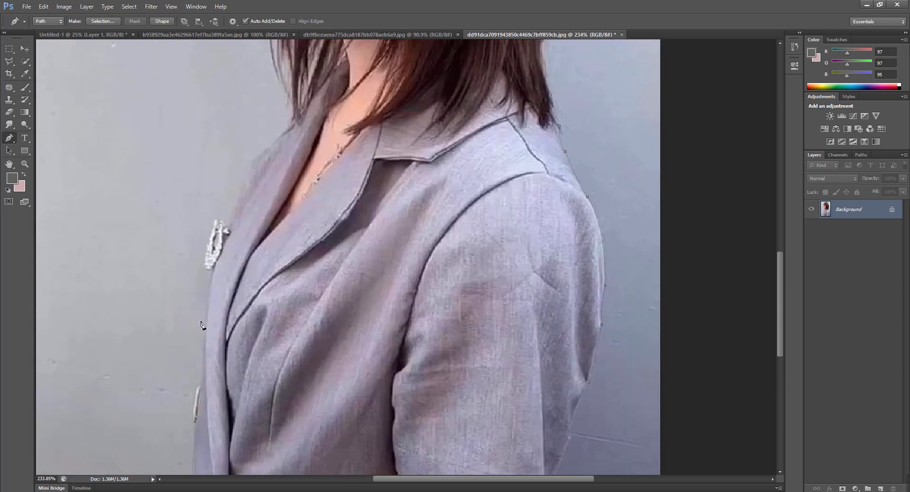
left_click(210, 272)
left_click(206, 261)
left_click(209, 237)
left_click(216, 221)
left_click(245, 170)
left_click(248, 166, "alt")
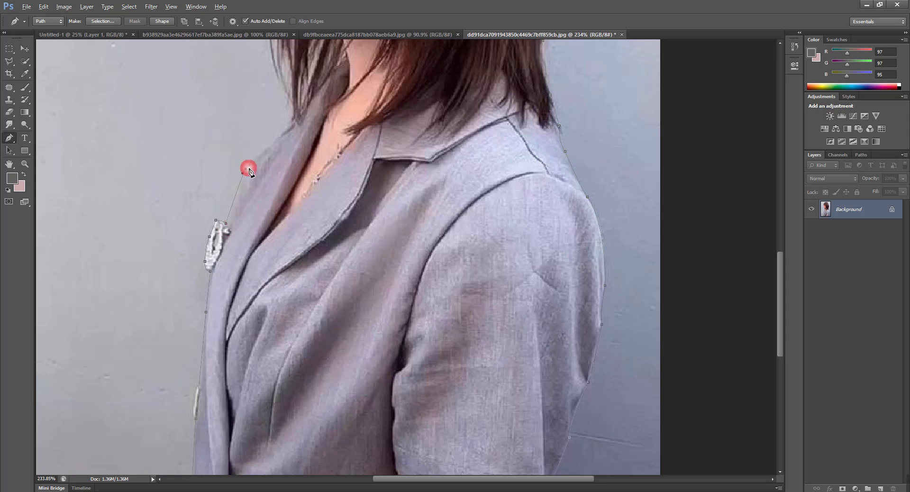
left_click(286, 130)
Trace the path from the shirt collar up the neck and chin around the lips.
left_click_drag(313, 94, 373, 273)
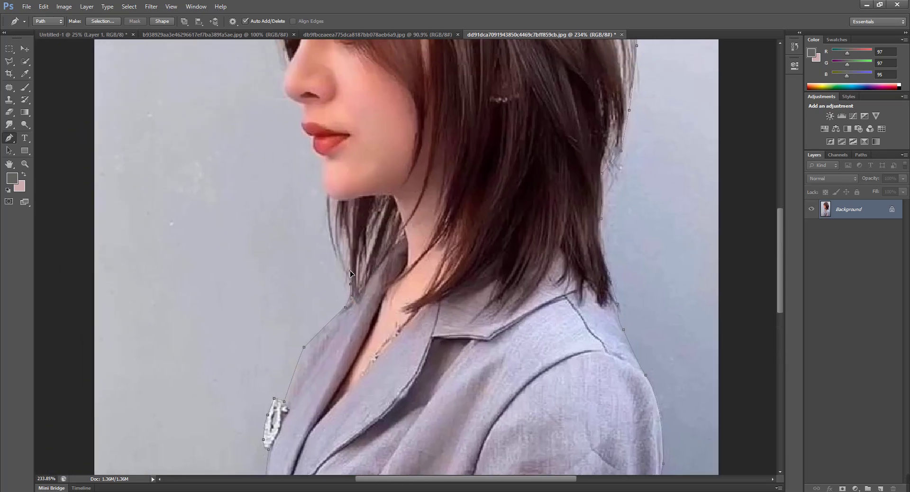
left_click(351, 286)
left_click_drag(332, 254, 330, 242)
left_click_drag(327, 191, 431, 319)
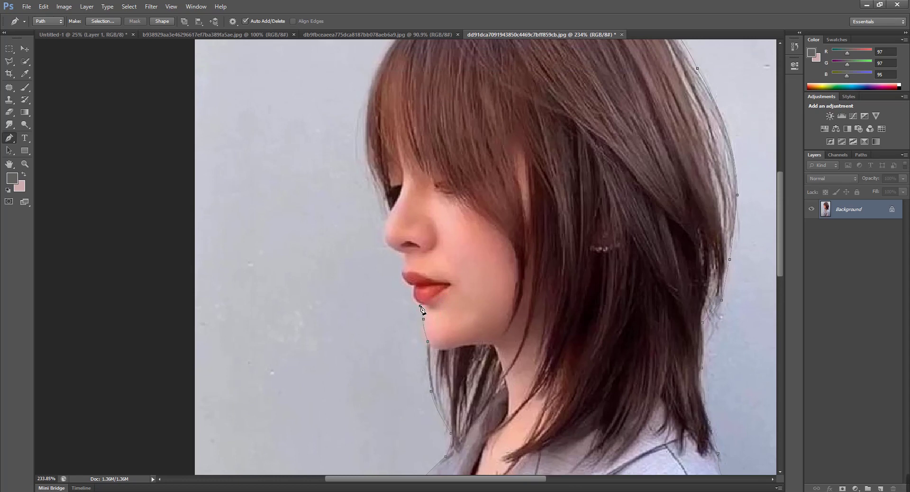
left_click_drag(419, 309, 412, 292)
left_click_drag(416, 290, 409, 290)
Trace past the upper lip, around the nose tip and up the nose bridge.
left_click(404, 262)
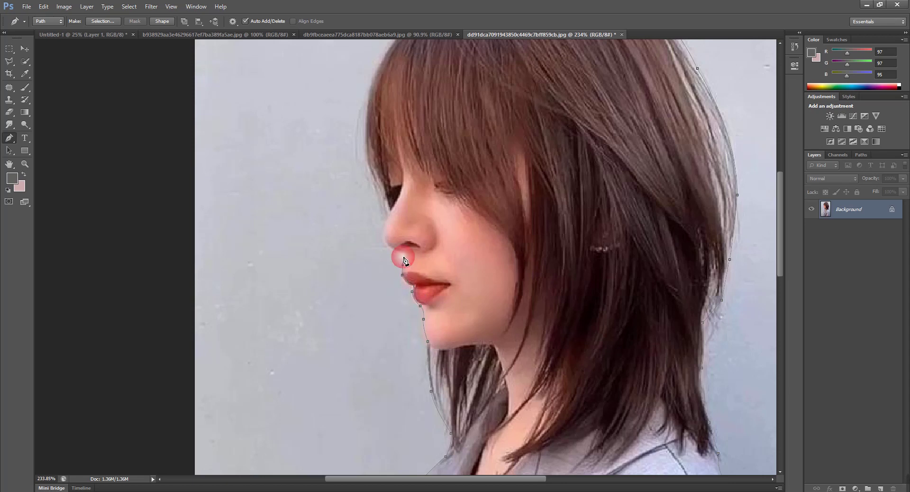
left_click(403, 253)
left_click_drag(384, 232, 383, 224)
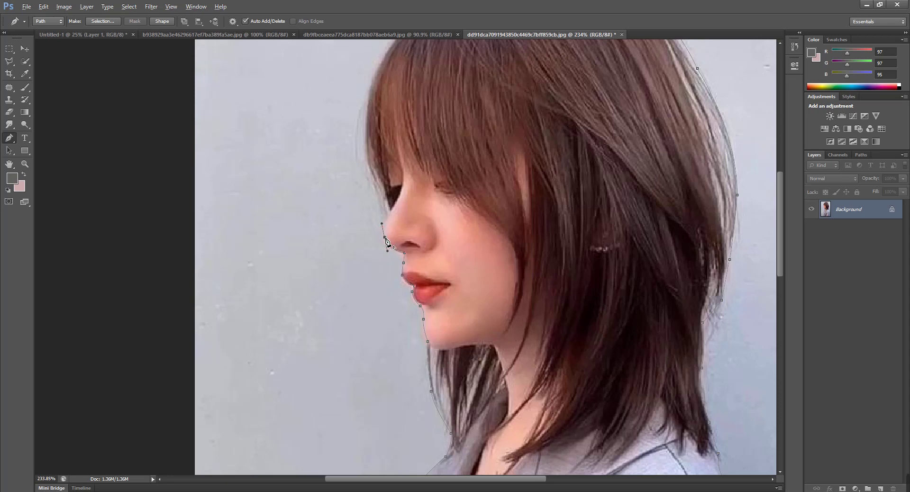
left_click(385, 237, "alt")
left_click_drag(388, 213, 398, 201)
left_click(389, 213, "alt")
Trace up along the fringe and over the crown to the top of the hair.
left_click_drag(393, 131, 422, 209)
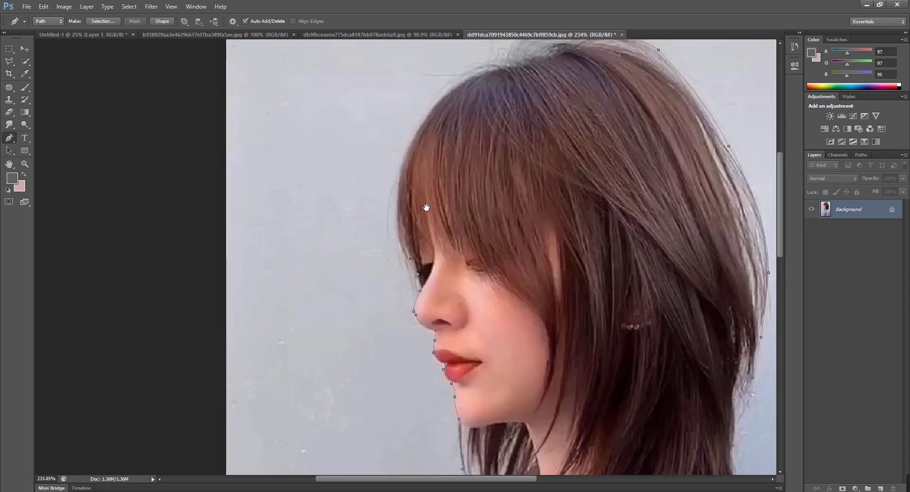
left_click_drag(403, 164, 420, 84)
left_click(402, 164, "alt")
scroll(417, 153, "up", 3)
left_click(463, 180)
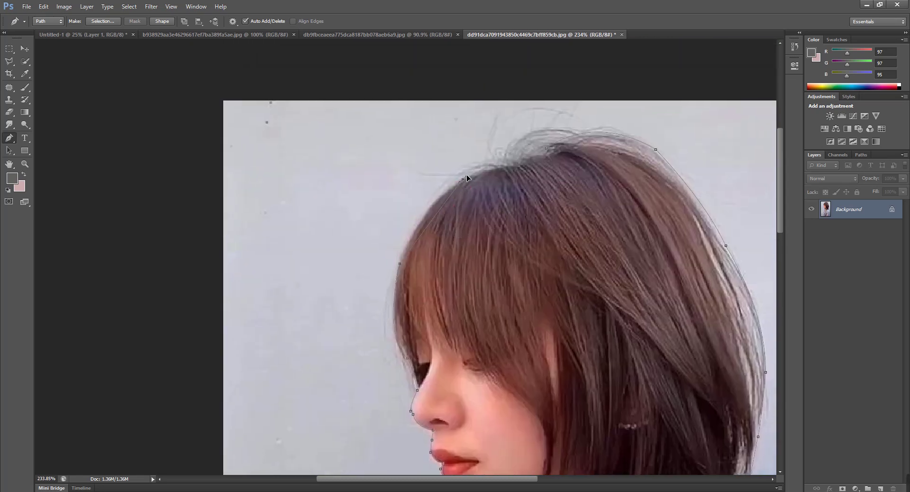
left_click_drag(493, 157, 503, 163)
left_click(463, 180, "alt")
left_click(506, 166, "alt")
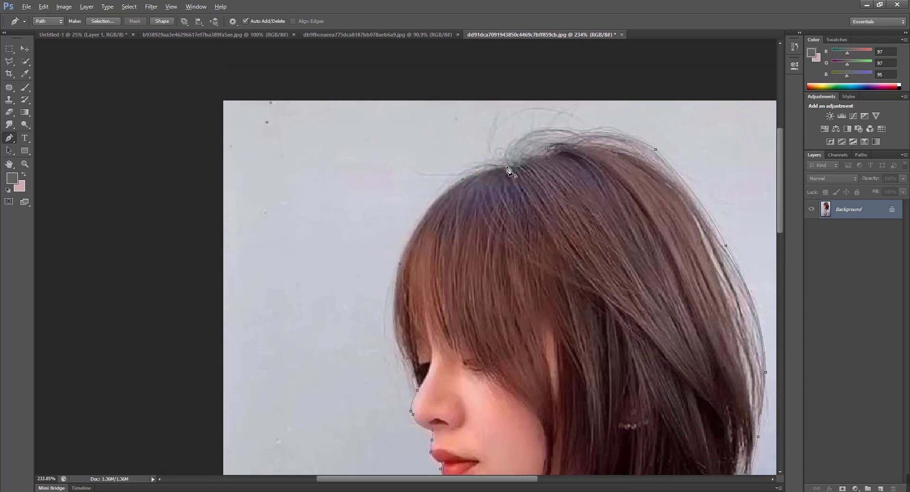
Close the outline path around the woman and fit the whole image on screen.
left_click(544, 151, "ctrl")
key("ctrl+0")
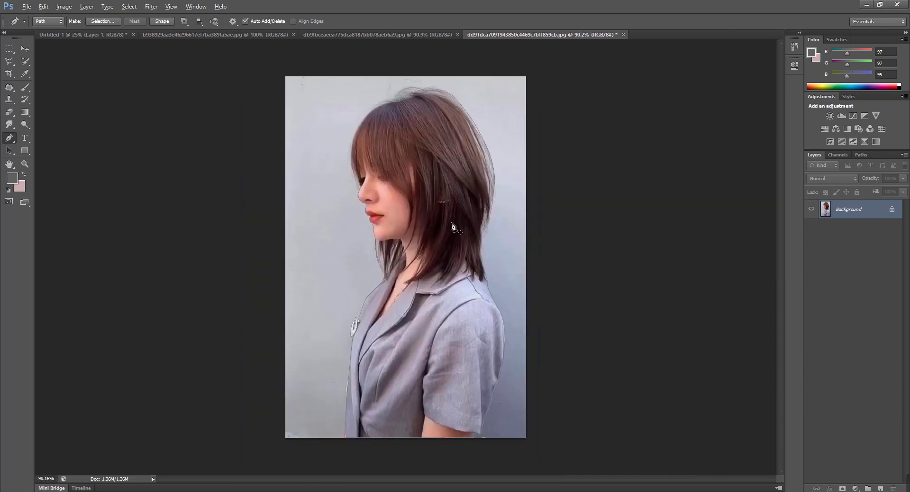
scroll(419, 210, "down", 2)
scroll(420, 226, "up", 1)
left_click(26, 62)
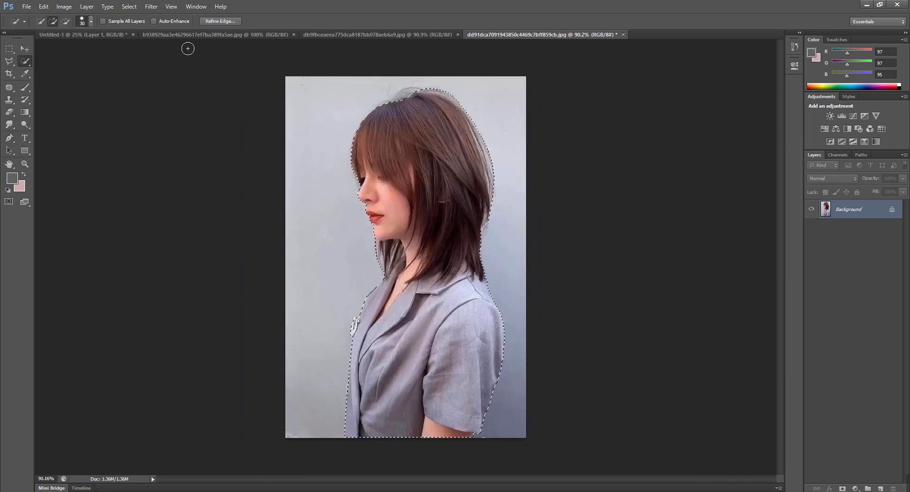
In Refine Edge, enable Smart Radius with a 2.8 px radius.
left_click(227, 21)
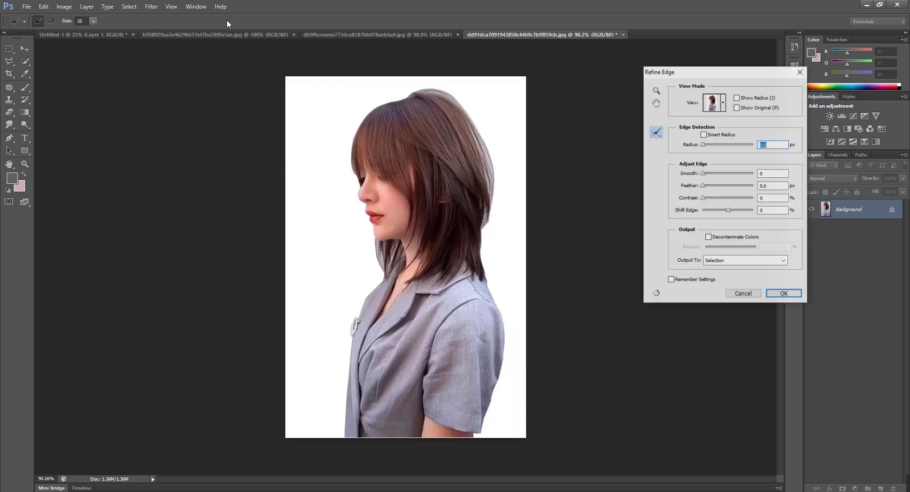
left_click(704, 135)
left_click_drag(704, 145, 711, 147)
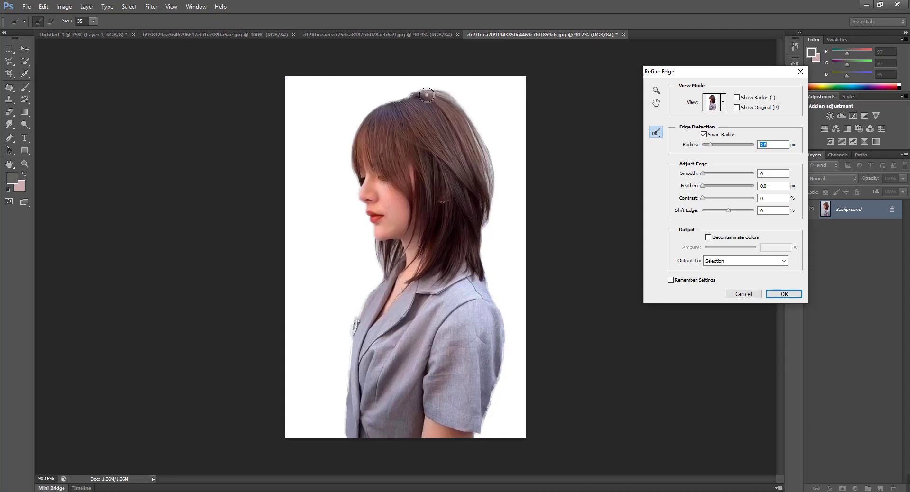
Brush the hair, neck and forehead edges, then output the cutout to a new layer.
left_click_drag(423, 88, 365, 132)
mouse_move(437, 97)
left_mouse_down()
mouse_move(502, 193)
mouse_move(498, 286)
left_mouse_up()
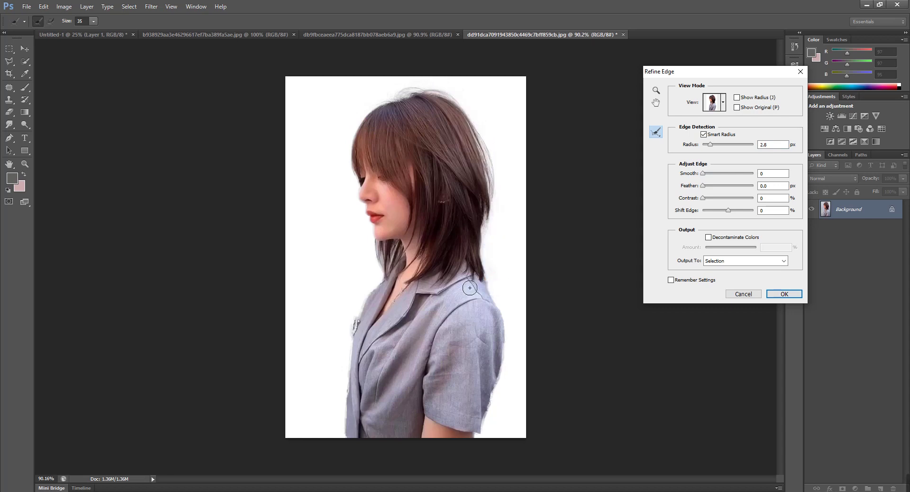
left_click_drag(390, 263, 388, 285)
left_click_drag(388, 285, 355, 306)
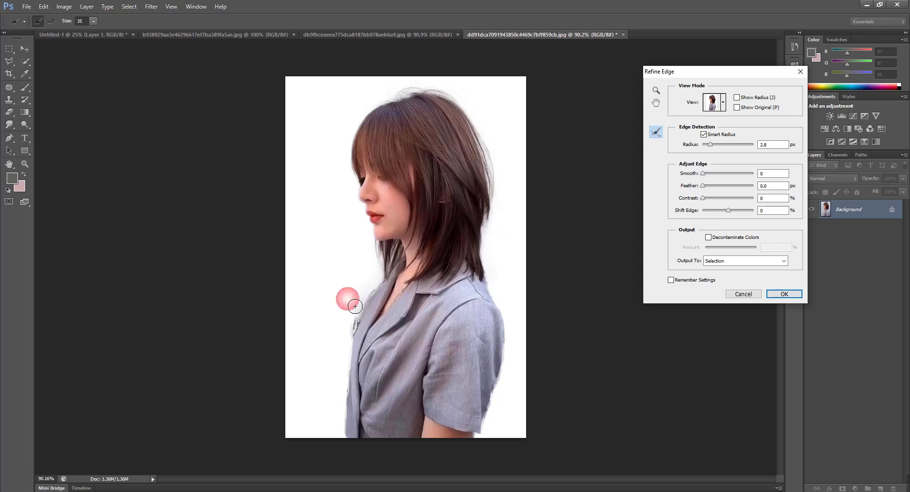
mouse_move(348, 177)
left_mouse_down()
mouse_move(357, 186)
mouse_move(359, 135)
left_mouse_up()
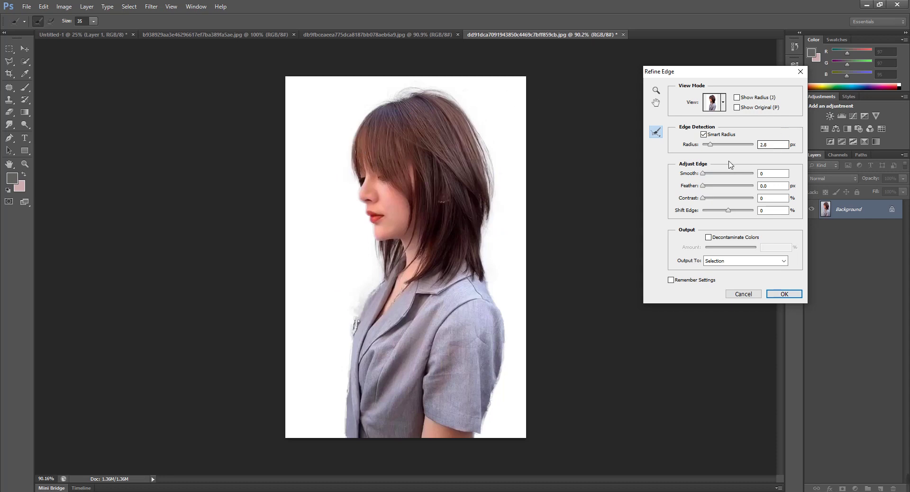
left_click(733, 261)
left_click(749, 285)
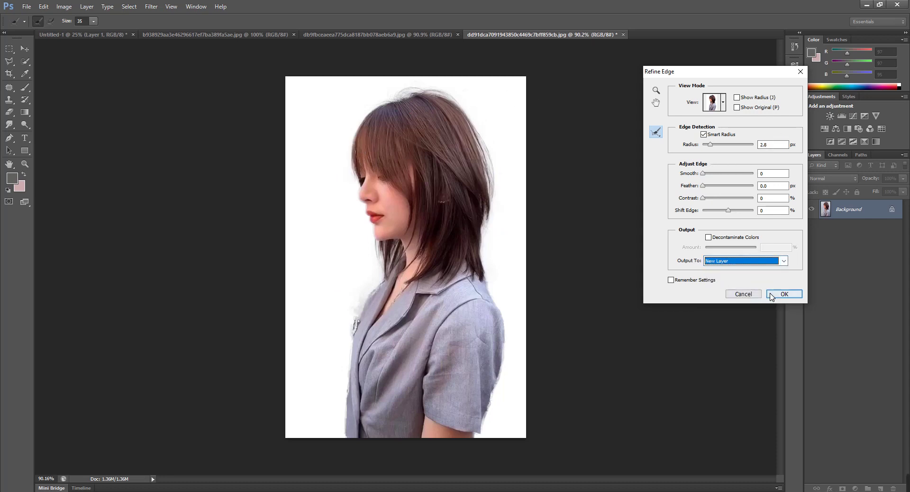
left_click(784, 294)
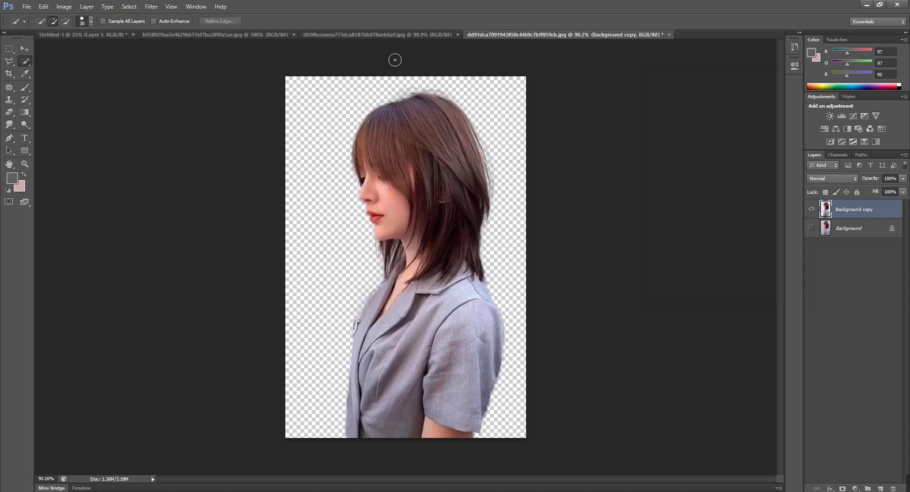
On the beige-sweater photo, start a Pen path at the hair top along the right edge.
left_click(365, 35)
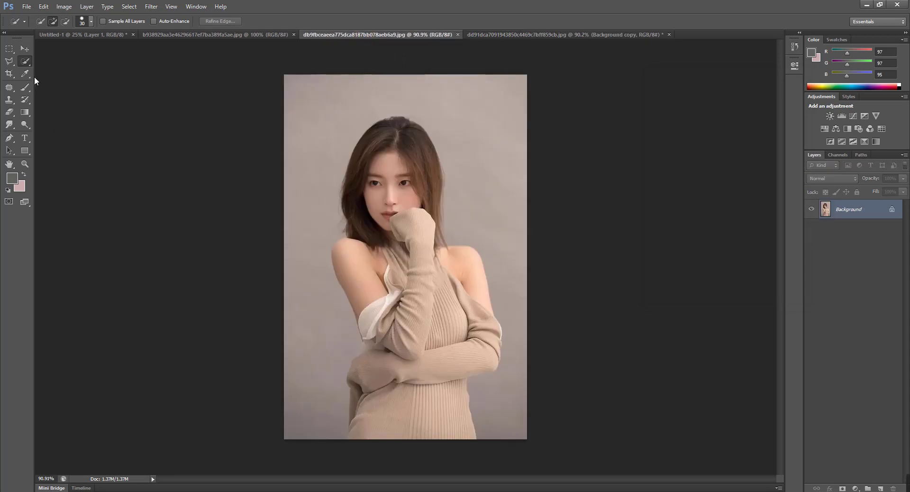
left_click(9, 137)
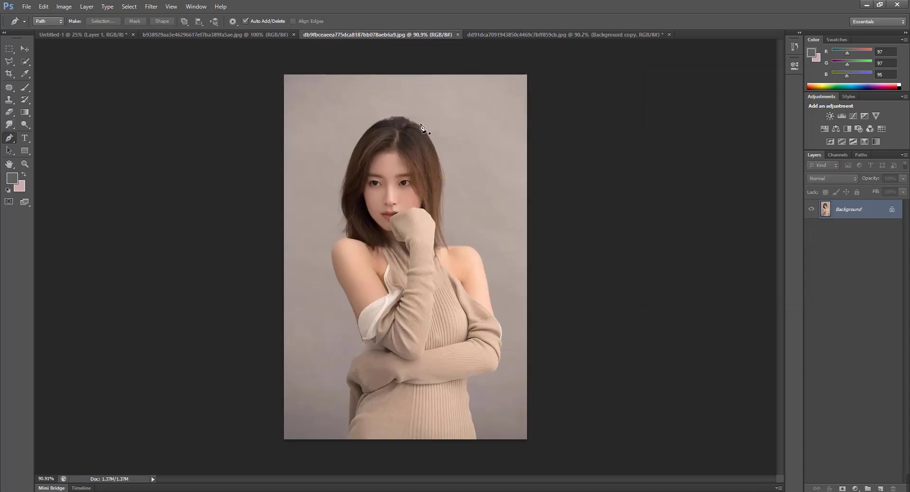
scroll(421, 127, "up", 1)
scroll(419, 117, "up", 1)
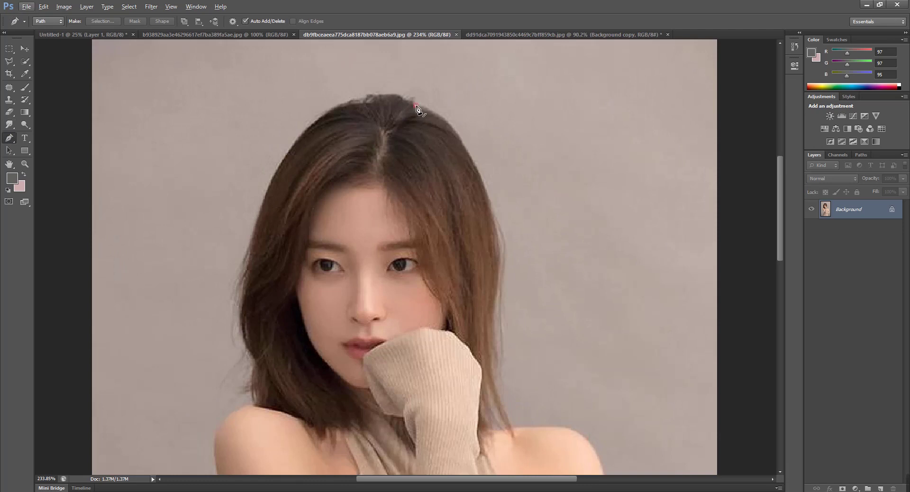
left_click(416, 105)
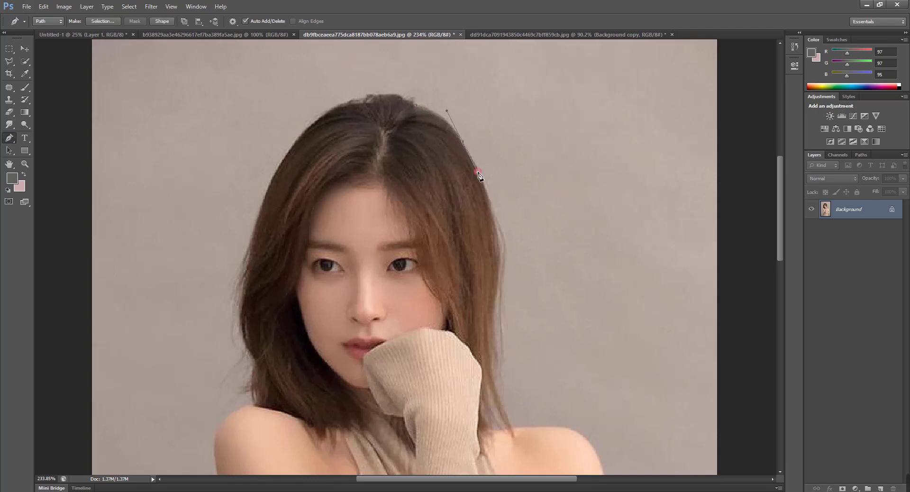
left_click_drag(477, 169, 464, 143)
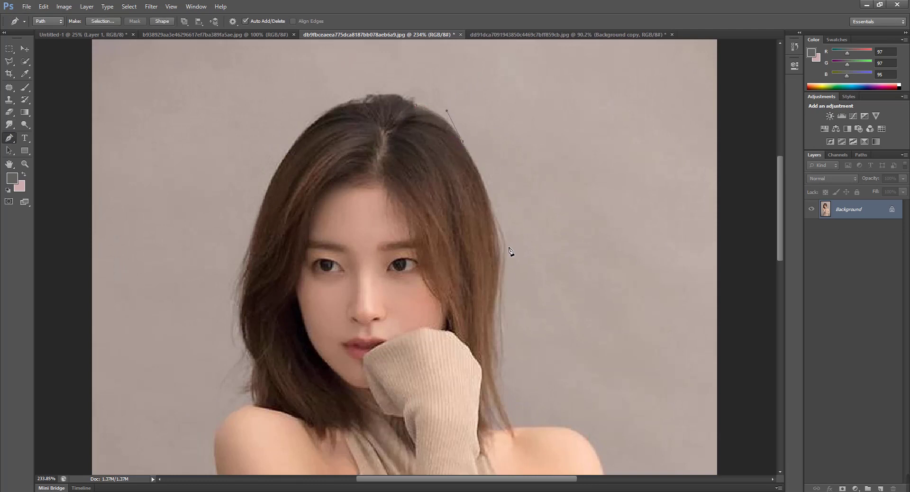
left_click(491, 210)
left_click_drag(497, 236, 492, 212)
Continue the path down the right side of the hair to its tip.
left_click_drag(487, 242, 462, 149)
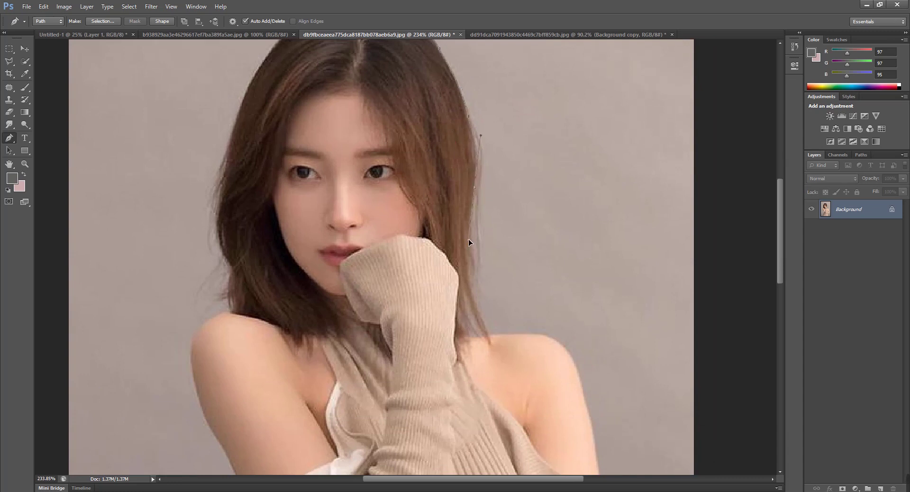
left_click_drag(468, 242, 471, 239)
left_click(475, 188, "alt")
left_click_drag(480, 279, 485, 282)
left_click(474, 259, "alt")
left_click(486, 322, "alt")
Extend the path from where hair meets shoulder along the shoulder edge.
left_click(527, 335, "alt")
left_click_drag(581, 388, 595, 411)
left_click(577, 370, "alt")
scroll(583, 350, "down", 5)
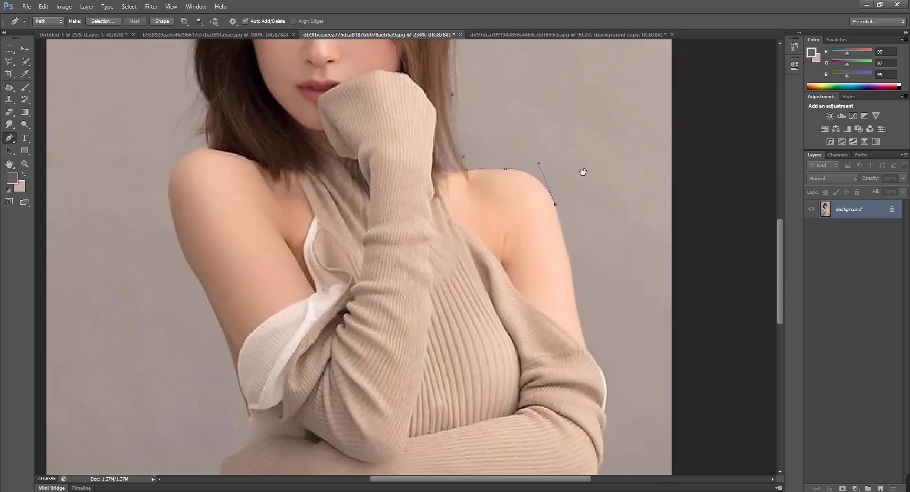
left_click_drag(582, 332, 587, 351)
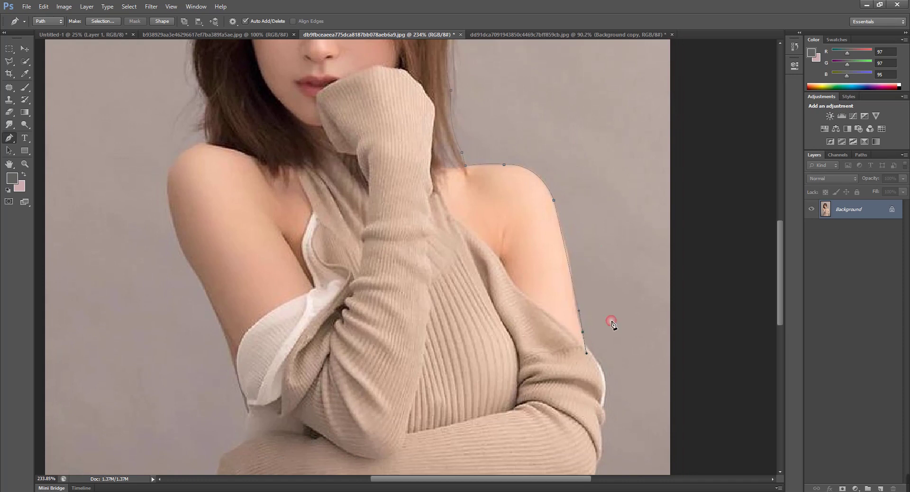
left_click(583, 332, "alt")
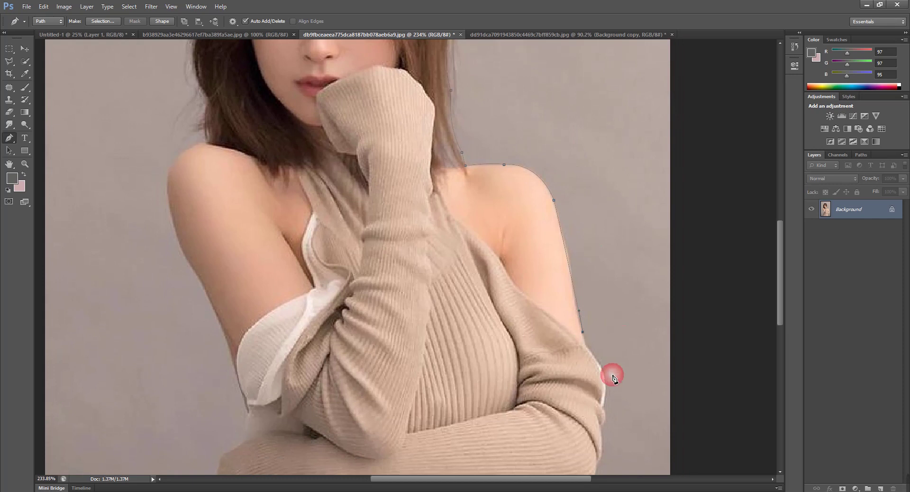
Trace the pen path down the right upper arm, sleeve and elbow to the forearm.
left_click(585, 345)
left_click_drag(603, 405, 593, 430)
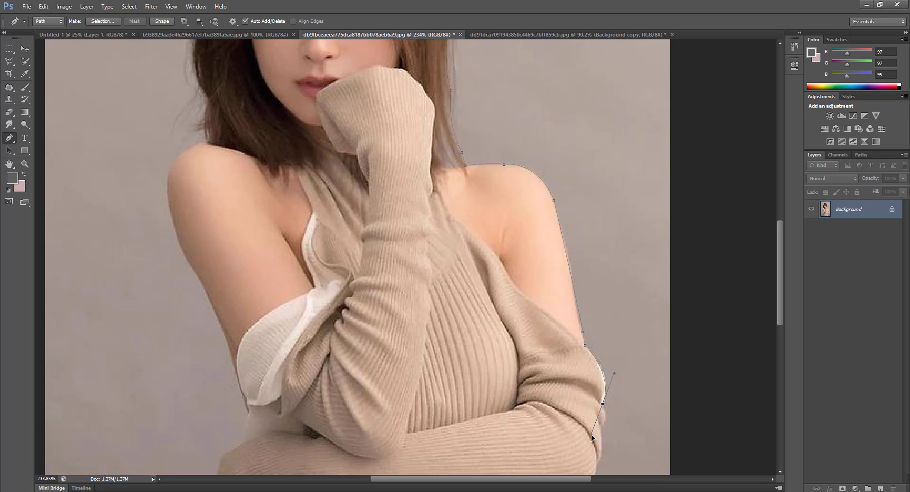
left_click(603, 403, "alt")
scroll(582, 339, "up", 1)
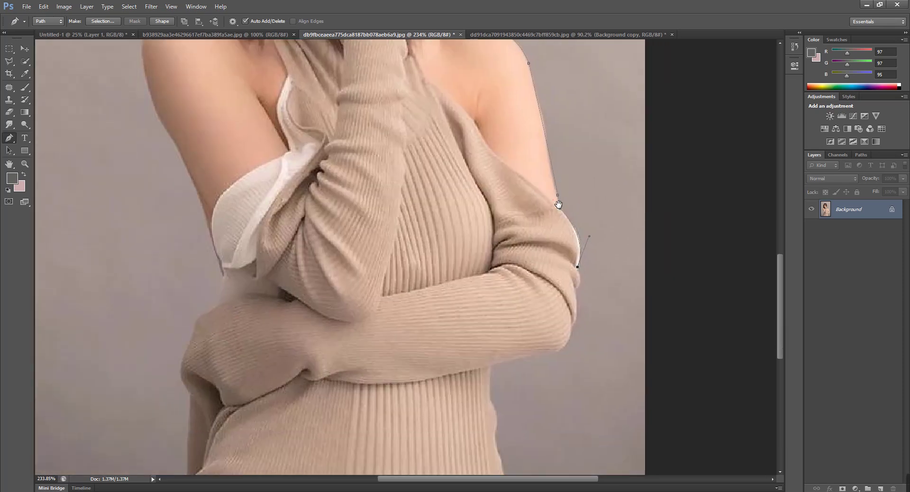
scroll(584, 303, "up", 1)
scroll(585, 292, "up", 1)
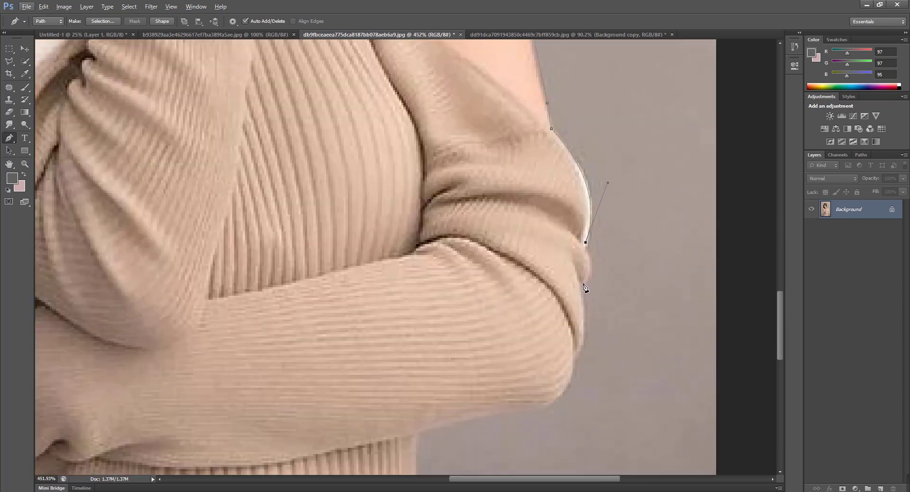
left_click_drag(570, 312, 568, 294)
left_click(583, 284, "alt")
left_click_drag(572, 366, 564, 365)
left_click(577, 353, "alt")
mouse_move(561, 397)
left_mouse_down()
mouse_move(601, 253)
mouse_move(529, 241)
left_mouse_up()
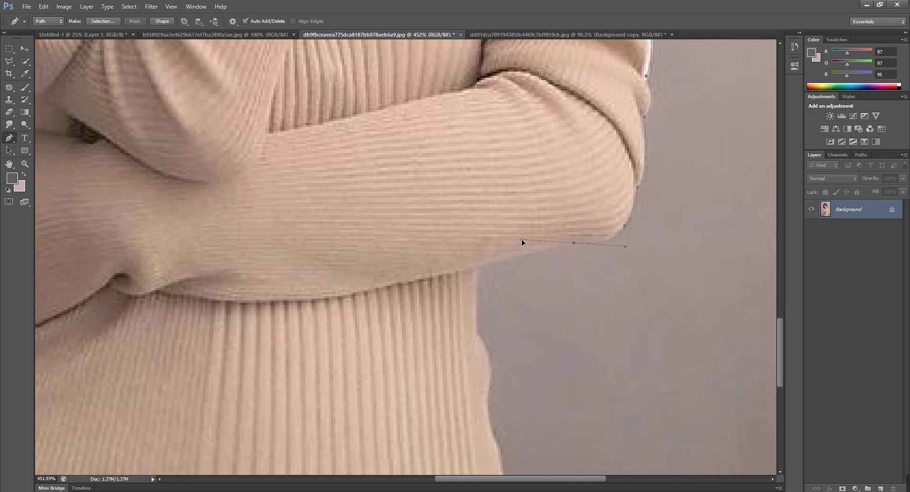
left_click(575, 244, "alt")
Continue the path down the sweater's side to the photo's bottom edge.
left_click(480, 266)
left_click_drag(491, 243, 493, 175)
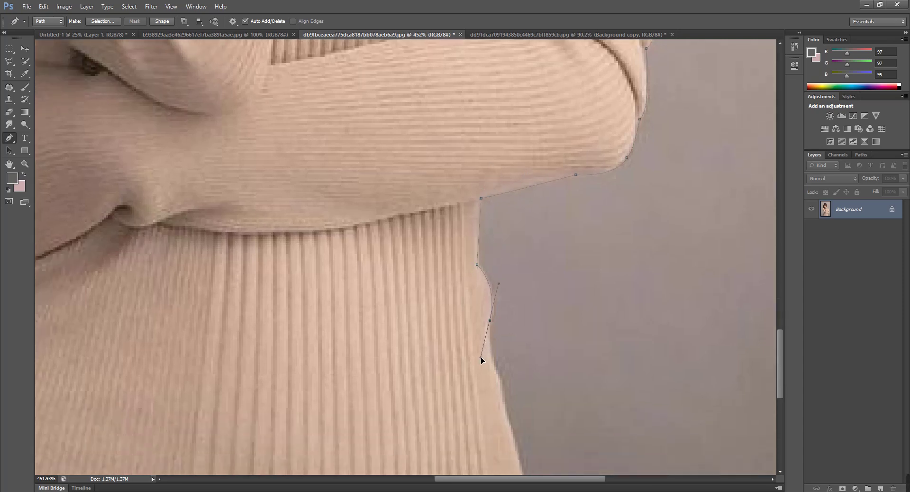
key("ctrl+z")
left_click_drag(537, 338, 539, 209)
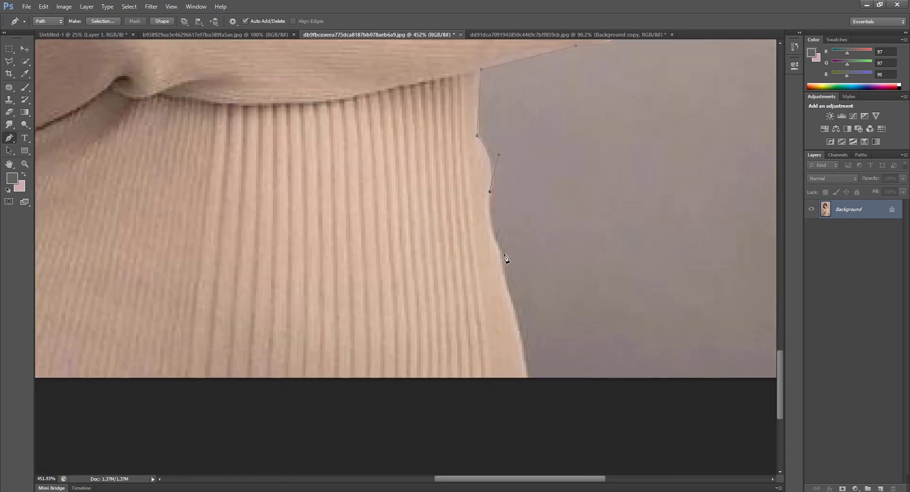
left_click_drag(500, 251, 515, 263)
left_click(500, 251, "alt")
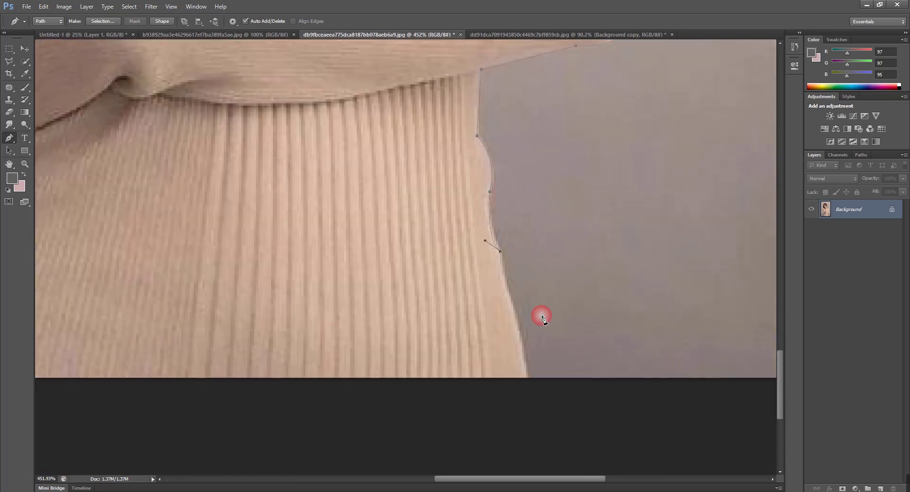
left_click(513, 310, "alt")
left_click_drag(526, 376, 527, 387)
left_click_drag(463, 324, 730, 279)
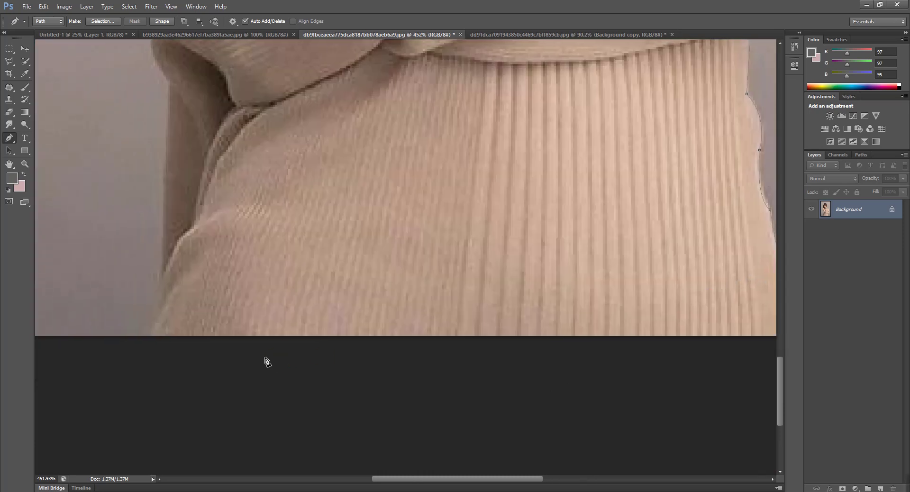
left_click(151, 336)
Trace the path up the sweater's left side and along the left sleeve edge.
left_click(163, 246)
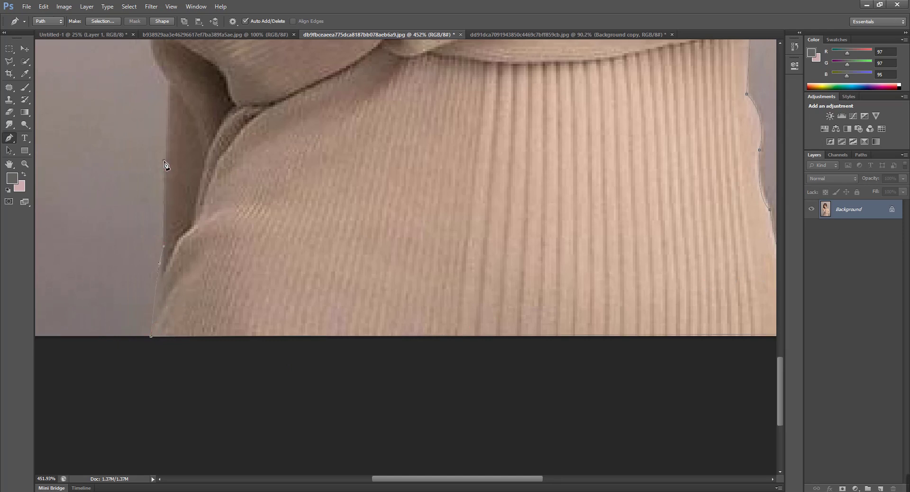
left_click(164, 154)
left_click_drag(193, 85, 243, 321)
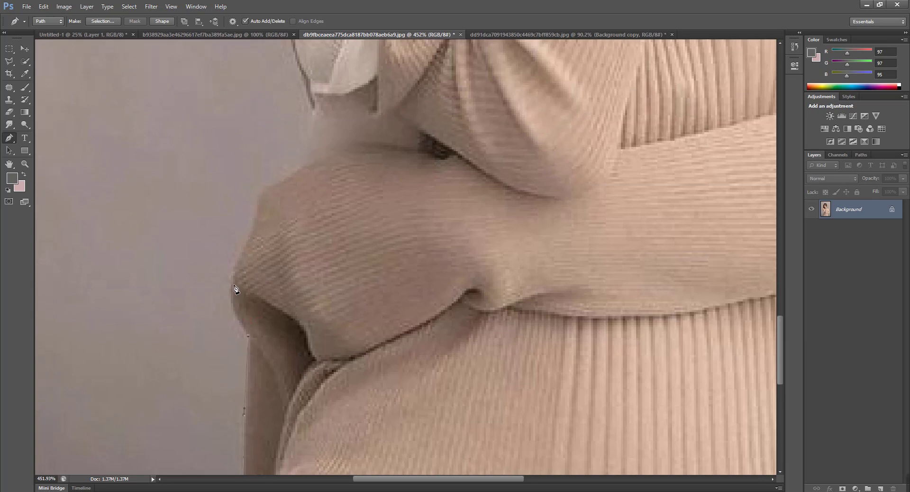
left_click(233, 283, "alt")
left_click(261, 191)
key("alt")
key("alt")
left_click(300, 164)
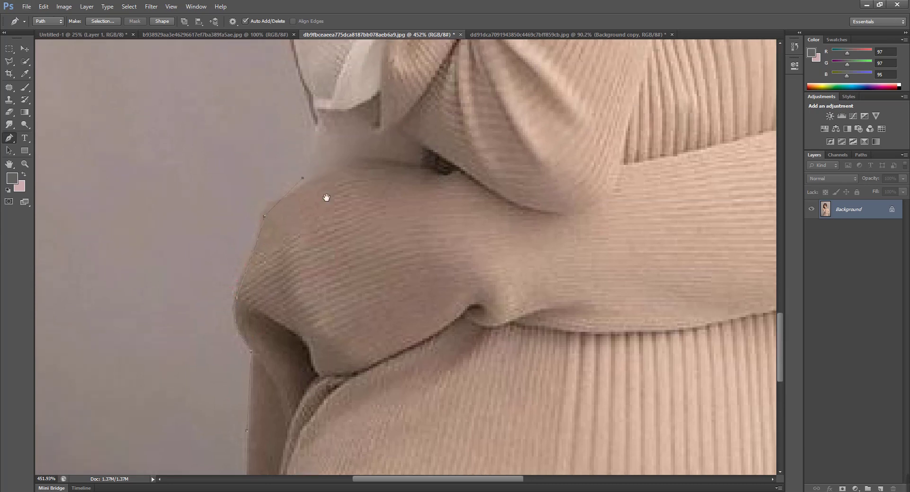
left_click_drag(326, 197, 330, 323)
left_click(317, 234)
left_click_drag(340, 196, 364, 335)
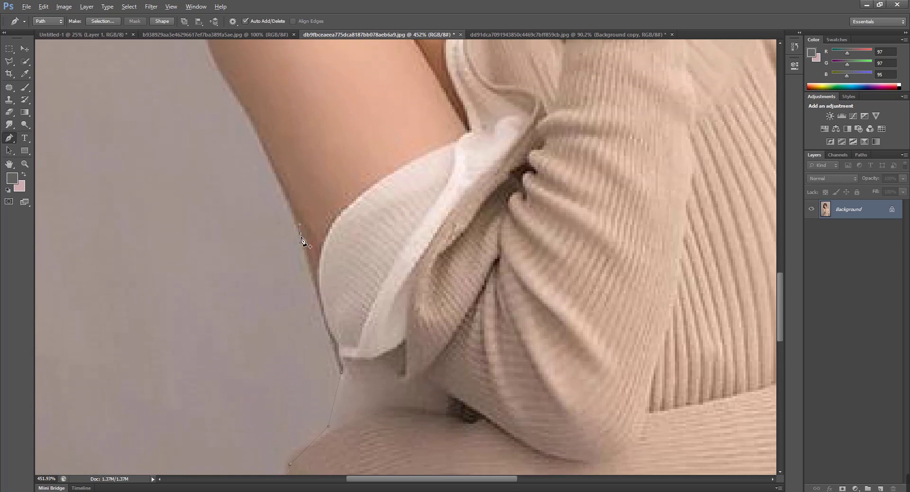
mouse_move(304, 239)
left_mouse_down()
mouse_move(339, 250)
mouse_move(375, 333)
left_mouse_up()
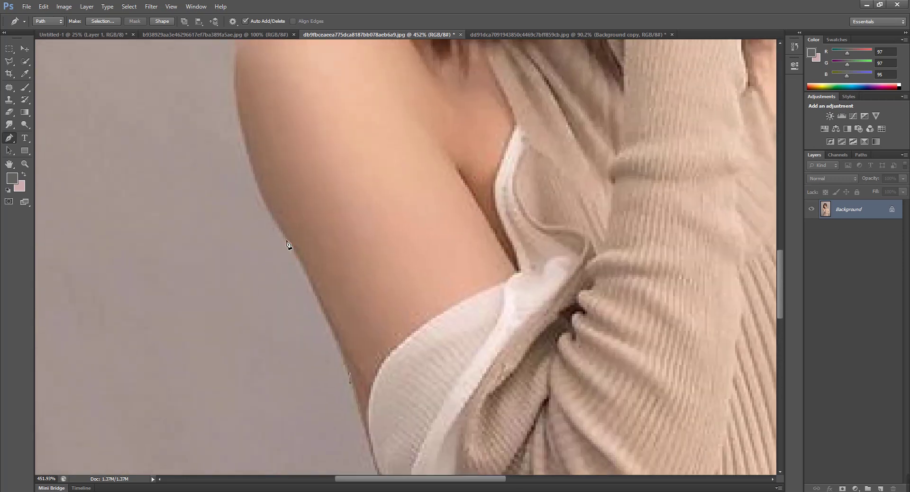
left_click(285, 241, "alt")
Continue the path up the arm and around the shoulder edge.
left_click_drag(235, 60, 237, 76)
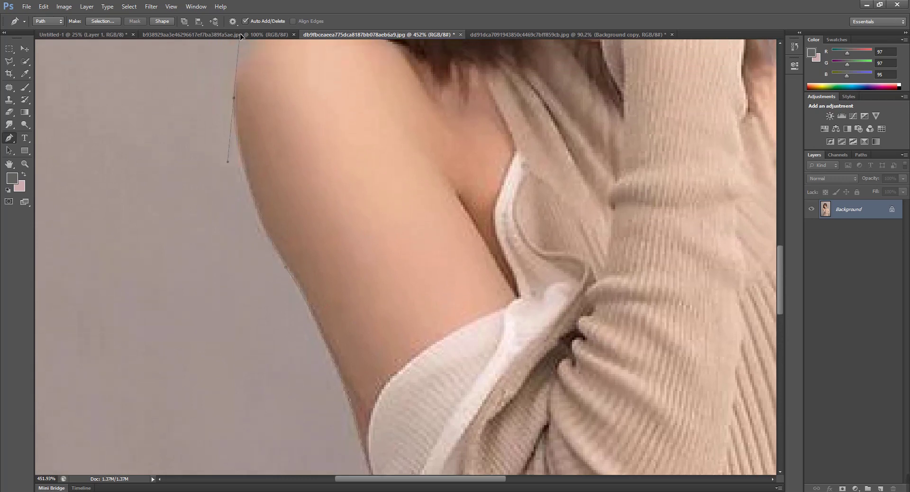
left_click(234, 157, "alt")
left_click_drag(273, 116, 289, 240)
left_click(278, 221)
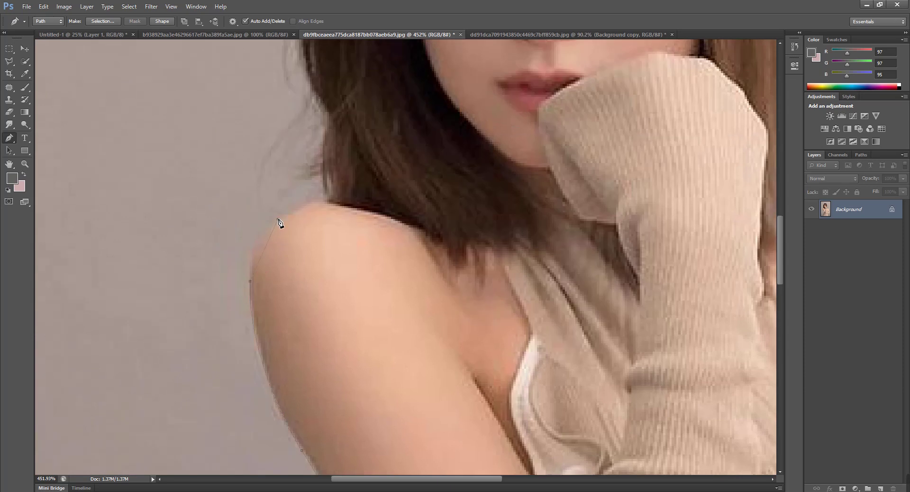
left_click_drag(305, 200, 309, 205)
left_click(278, 219, "alt")
left_click(321, 199)
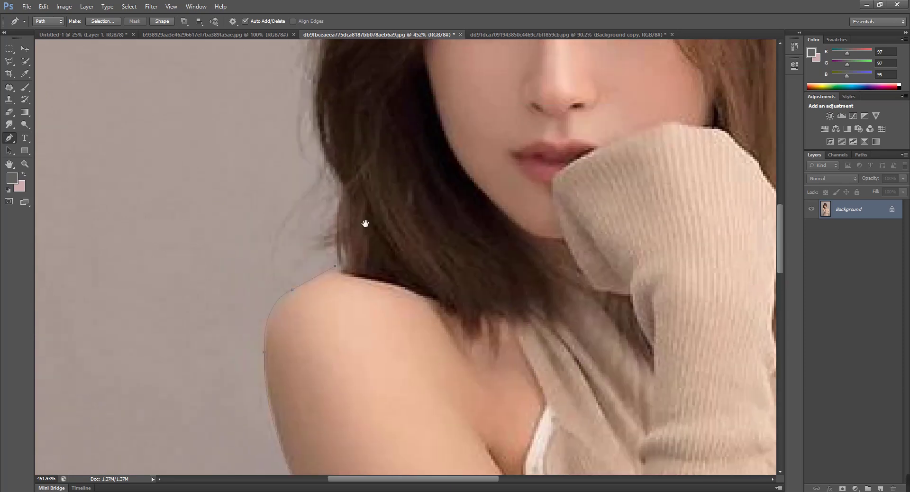
left_click_drag(330, 120, 350, 226)
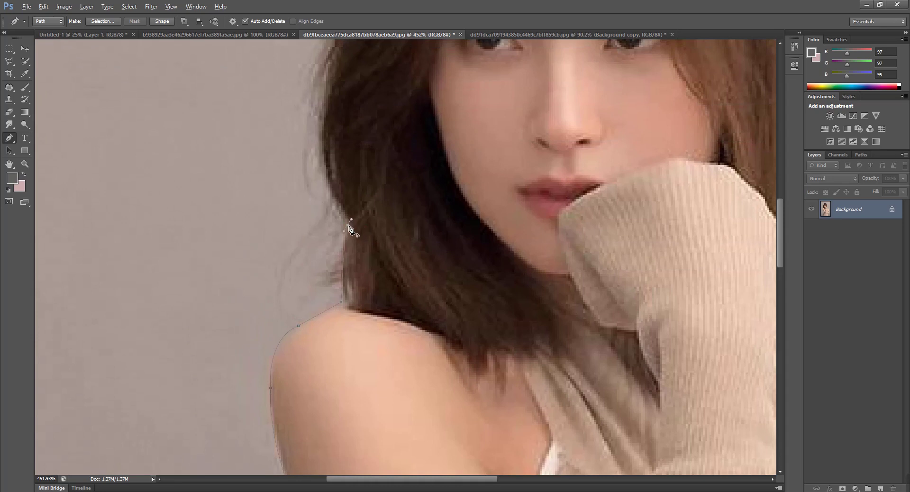
Trace the hair's left edge up to the crown and across the top of the head.
left_click_drag(369, 158, 391, 269)
left_click_drag(373, 157, 400, 276)
left_click_drag(351, 219, 368, 141)
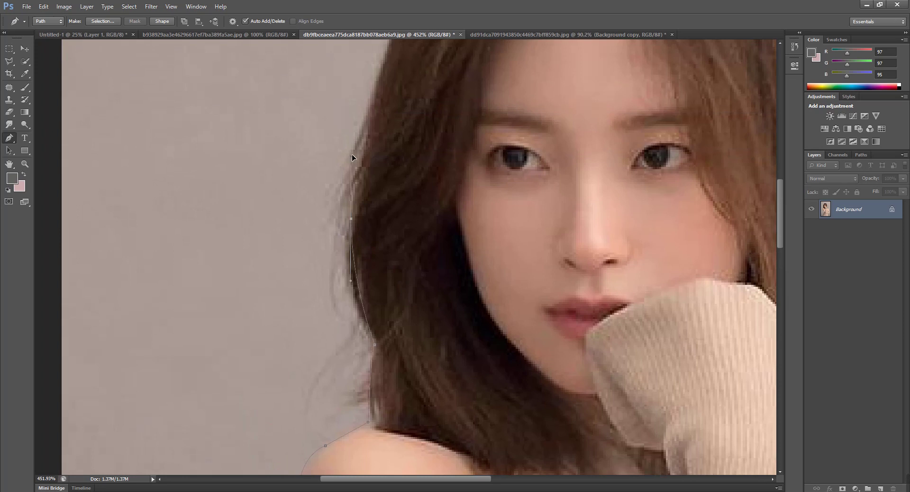
left_click(351, 218, "alt")
left_click_drag(381, 169, 392, 286)
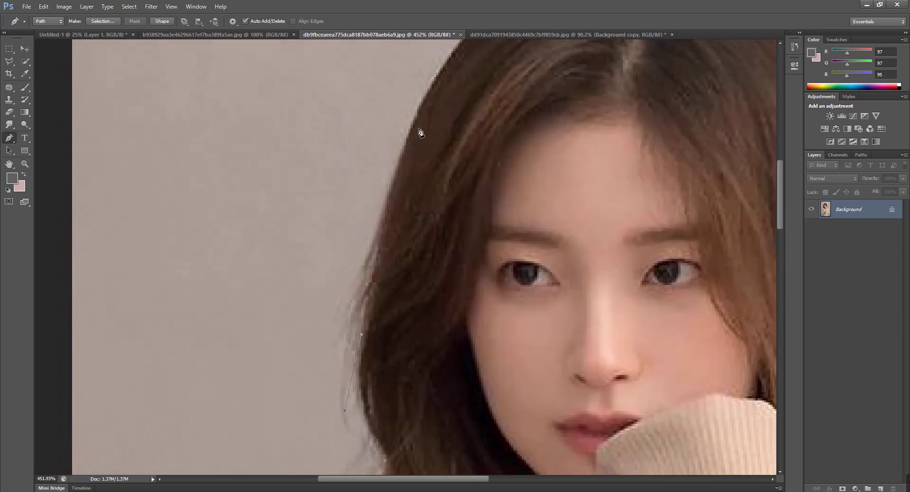
left_click_drag(415, 120, 447, 73)
left_click_drag(489, 95, 419, 346)
left_click_drag(442, 244, 488, 215)
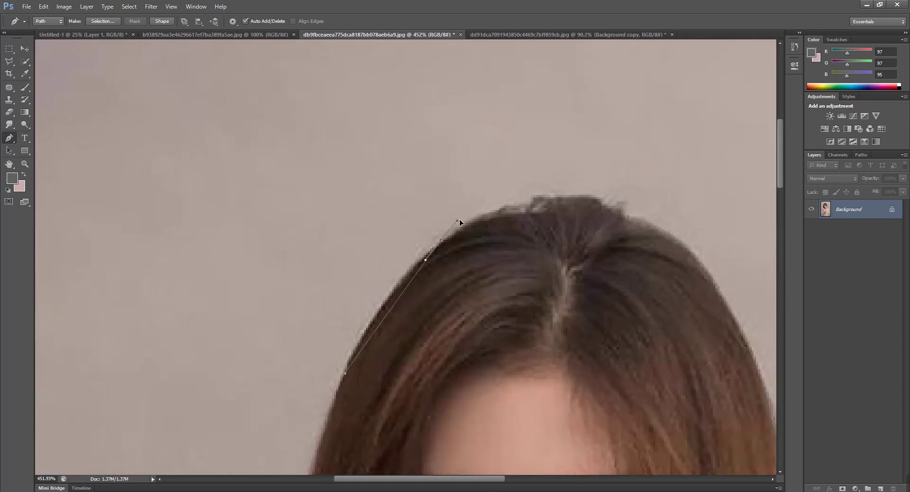
left_click(444, 245, "alt")
left_click_drag(530, 204, 539, 208)
left_click_drag(552, 207, 557, 211)
Finish the outline path, fit the photo on screen, and load the path as a selection.
key("ctrl+z")
key("Escape")
key("ctrl+0")
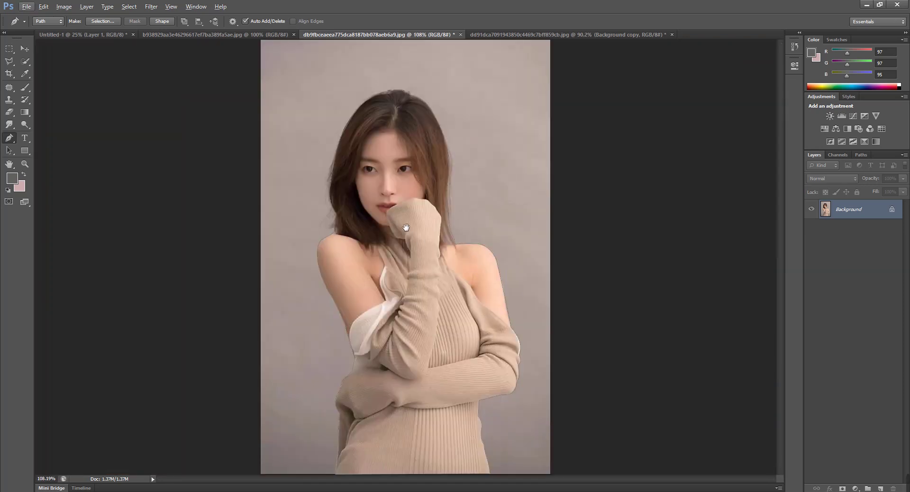
left_click(525, 166)
key("ctrl+Return")
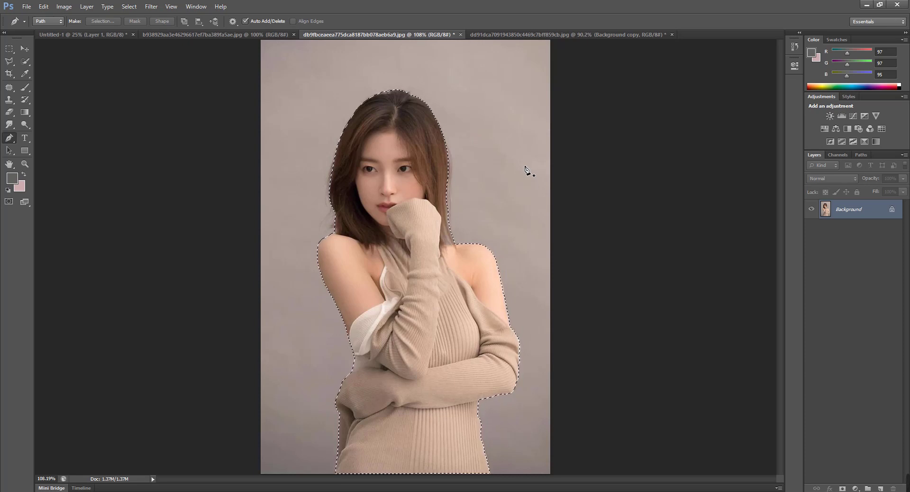
left_click(26, 49)
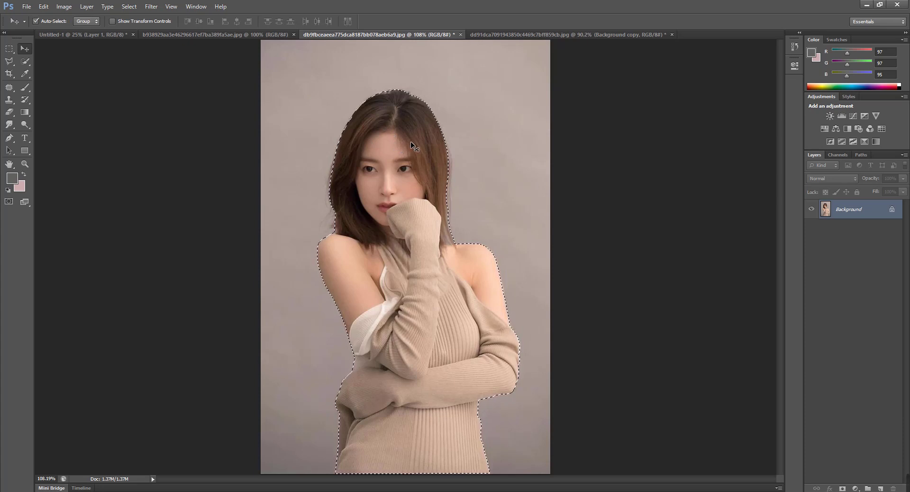
Refine the selection's hair edge in Refine Edge and output the cutout to a new layer.
left_click(26, 61)
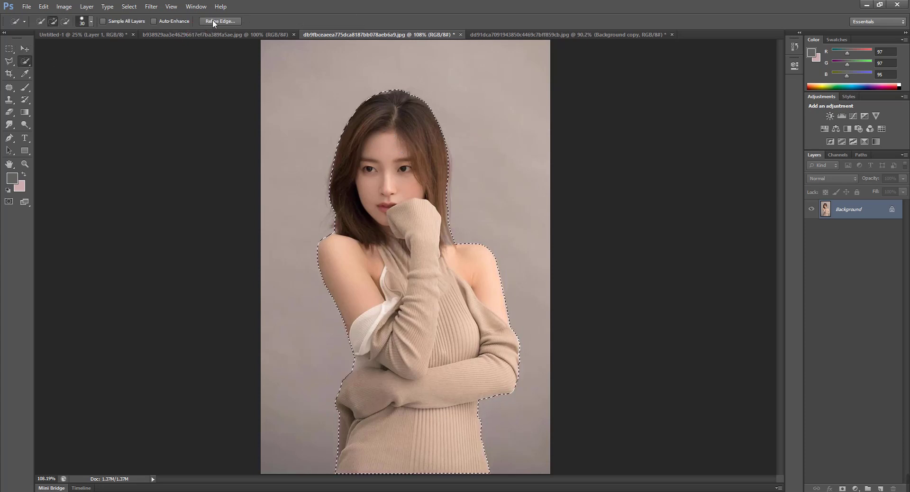
left_click(219, 20)
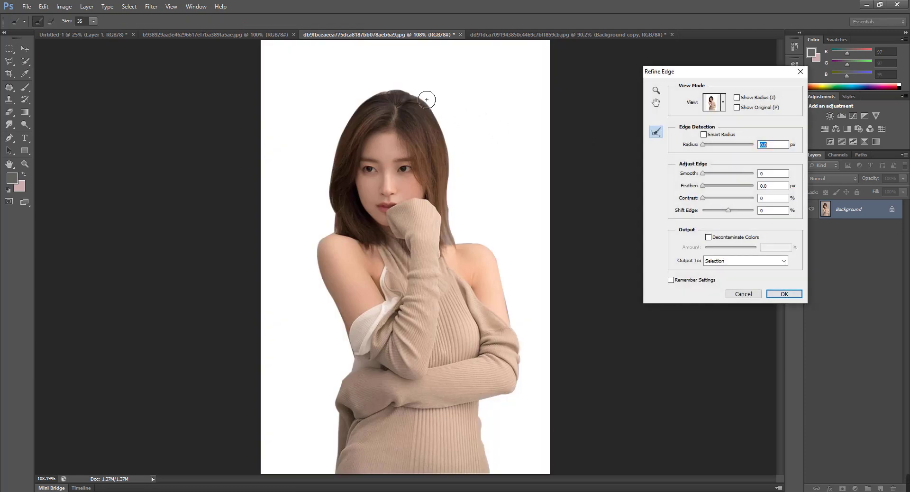
mouse_move(458, 225)
left_mouse_down()
mouse_move(467, 230)
mouse_move(460, 166)
mouse_move(429, 97)
mouse_move(361, 122)
mouse_move(340, 238)
left_mouse_up()
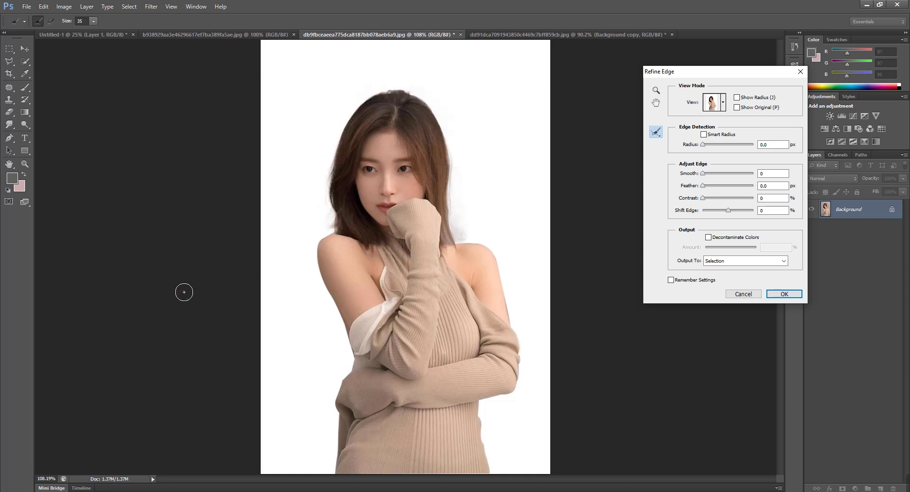
left_click(783, 261)
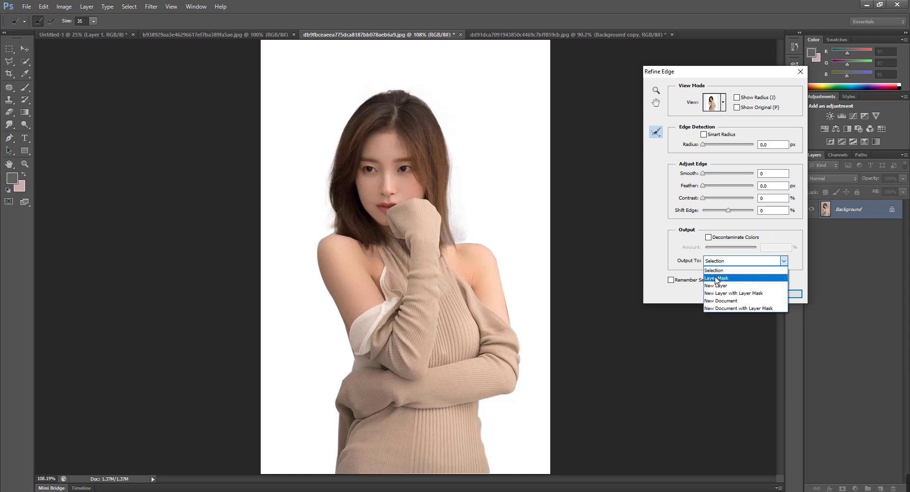
left_click(717, 285)
left_click(782, 294)
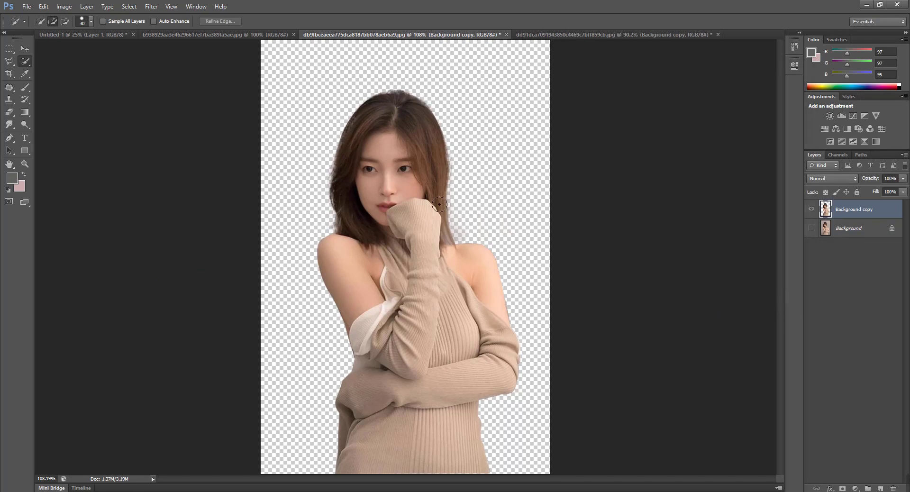
On the bob-haircut photo, start a pen path from the hair top down its right edge.
left_click(197, 35)
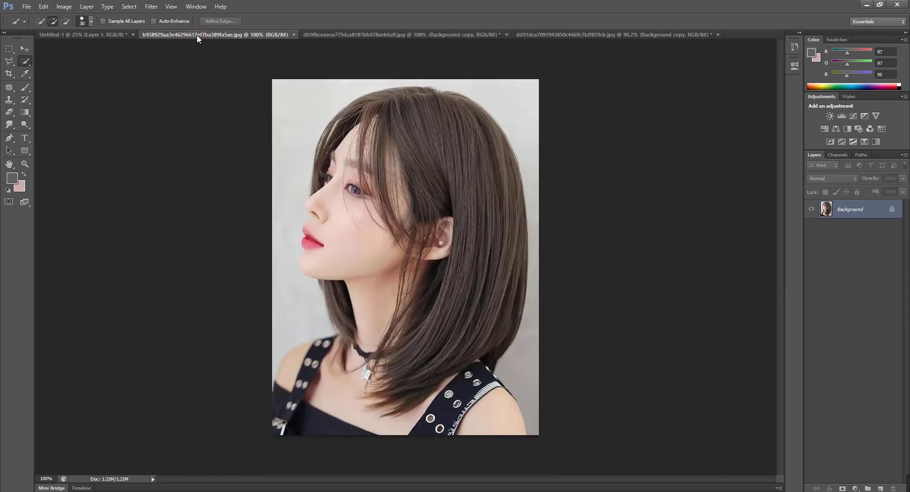
left_click(9, 139)
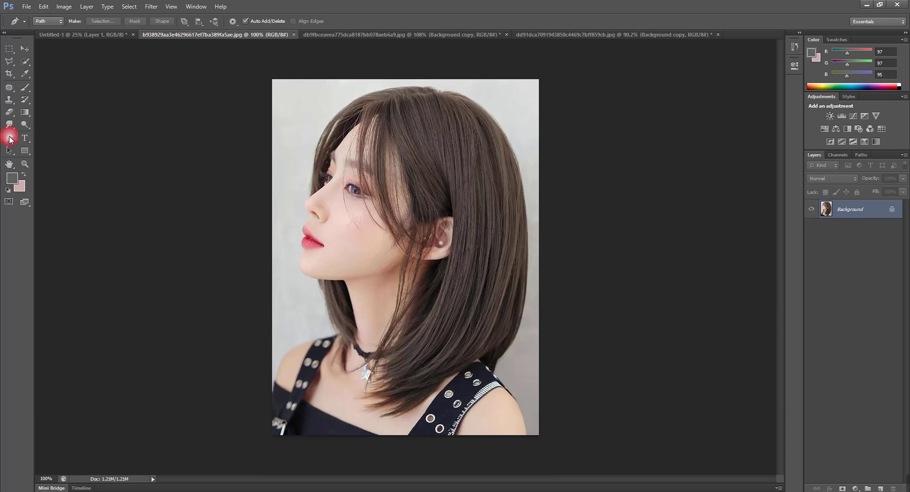
left_click(439, 91)
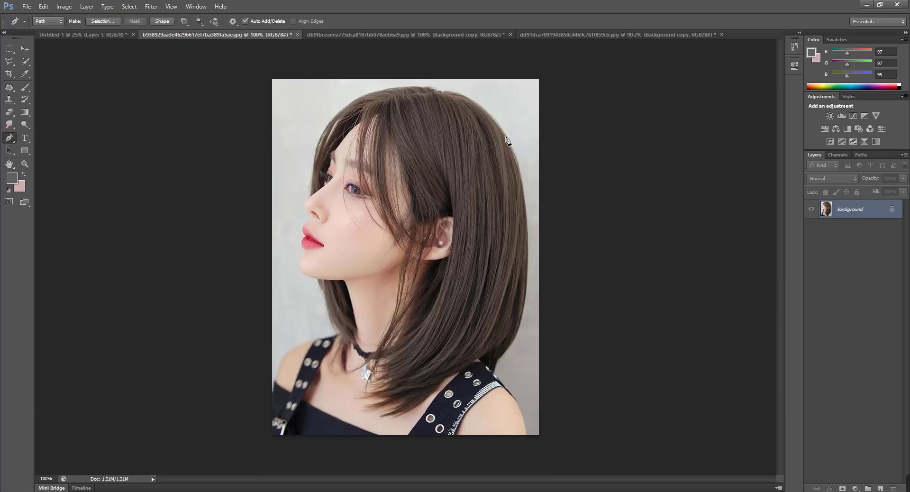
left_click_drag(506, 137, 541, 192)
left_click(506, 137, "alt")
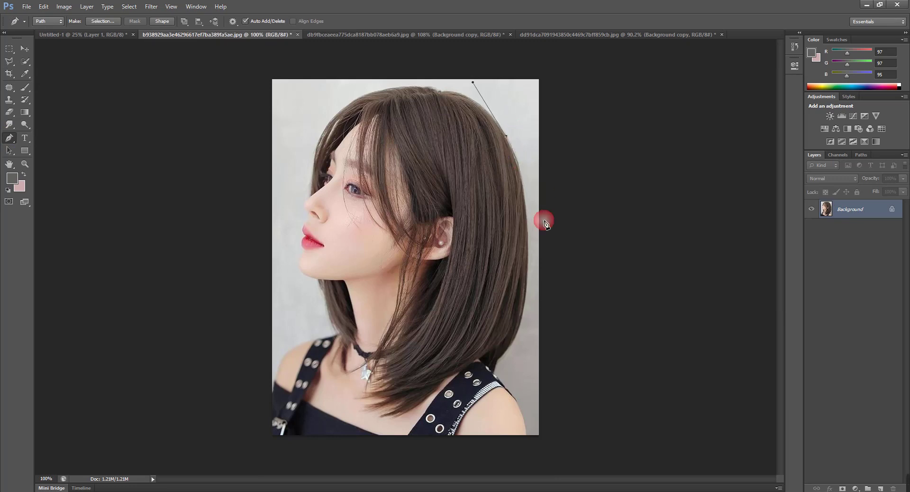
left_click_drag(529, 239, 527, 248)
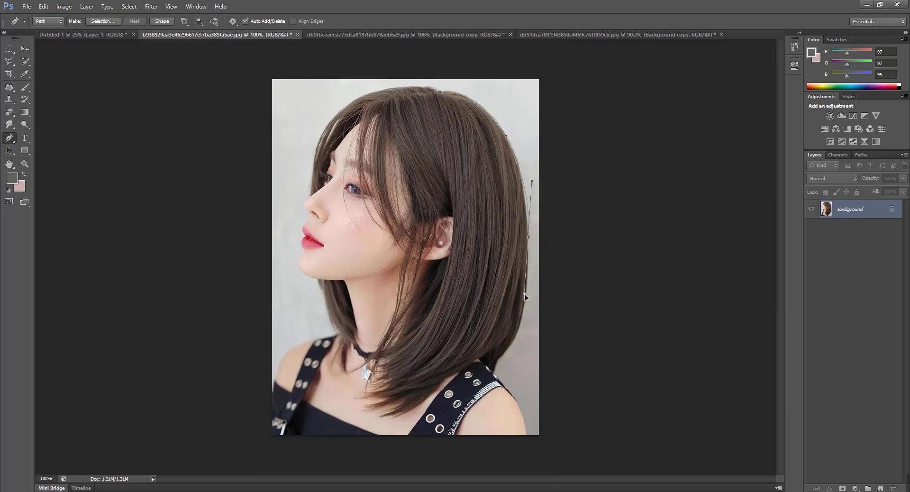
left_click_drag(525, 294, 525, 306)
left_click_drag(529, 240, 527, 248)
left_click(528, 258, "alt")
Continue the path past the hair tips, along the bottom corners and up the left shoulder.
left_click_drag(517, 333, 509, 342)
left_click(517, 332, "alt")
left_click_drag(498, 359, 491, 361)
left_click(498, 360, "alt")
left_click_drag(522, 417, 526, 435)
left_click(526, 434)
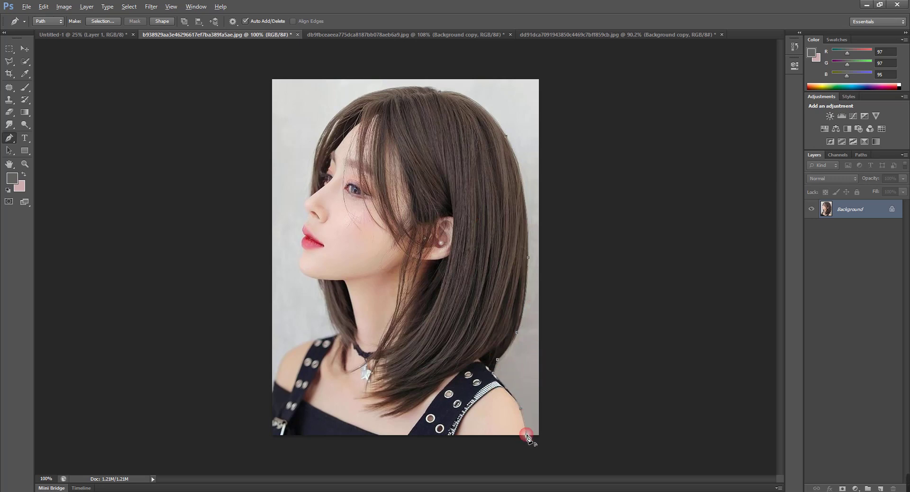
left_click(271, 434)
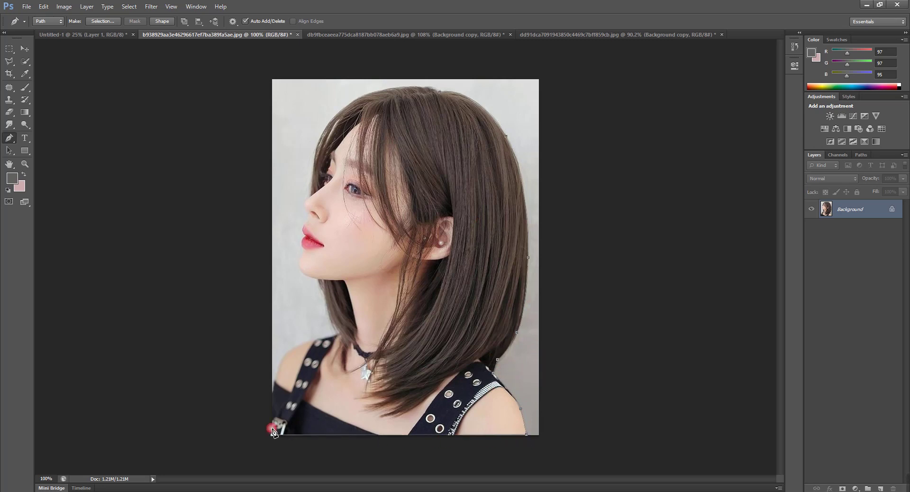
left_click(272, 390)
left_click_drag(283, 357, 333, 339)
left_click(311, 341, "alt")
Trace the path up under the chin and around the lips to the nose base.
scroll(340, 337, "up", 1)
scroll(339, 336, "up", 4)
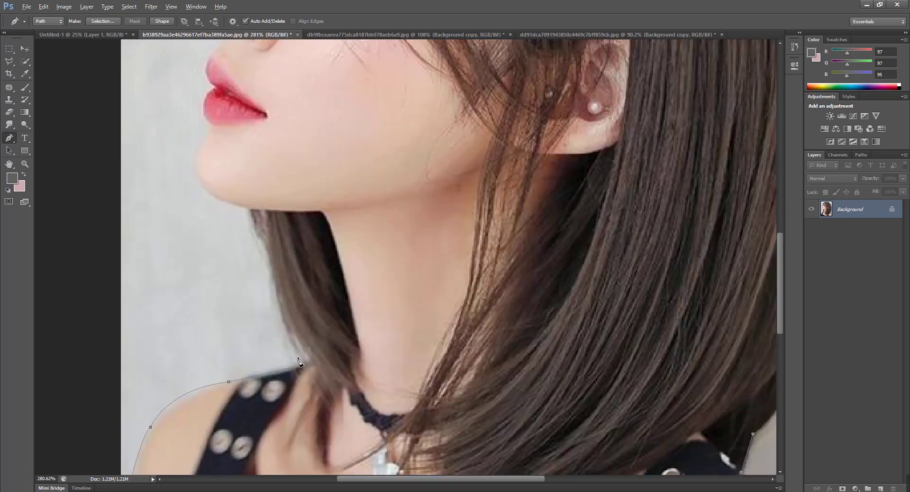
key("alt")
left_click(272, 259)
mouse_move(233, 196)
left_mouse_down()
mouse_move(348, 301)
mouse_move(311, 250)
left_mouse_up()
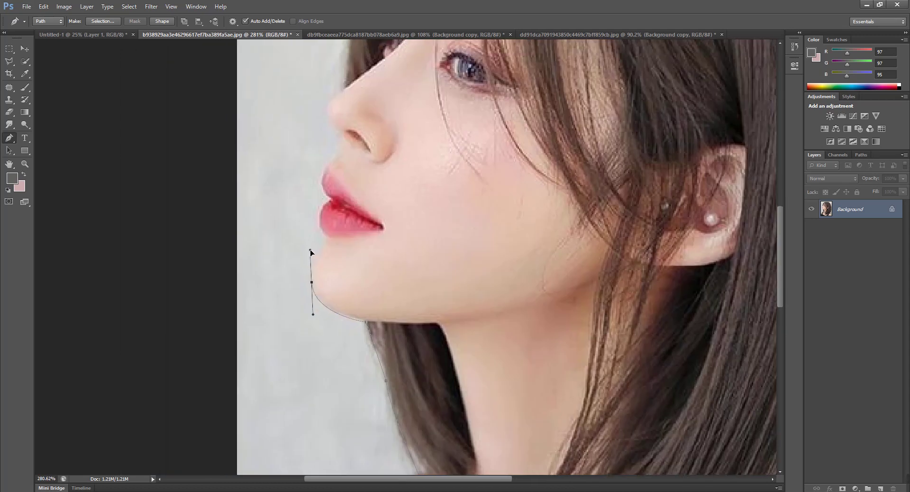
left_click(311, 282, "alt")
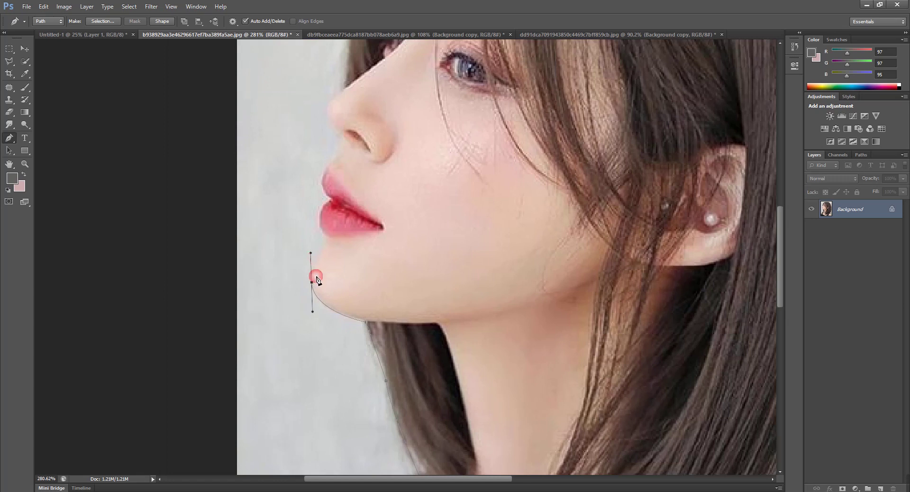
left_click(323, 248)
left_click(324, 237)
left_click(325, 237, "alt")
left_click_drag(327, 203, 343, 183)
left_click_drag(343, 184, 328, 203)
mouse_move(351, 158)
left_mouse_down()
mouse_move(359, 229)
mouse_move(346, 221)
mouse_move(356, 209)
left_mouse_up()
left_click(335, 237, "alt")
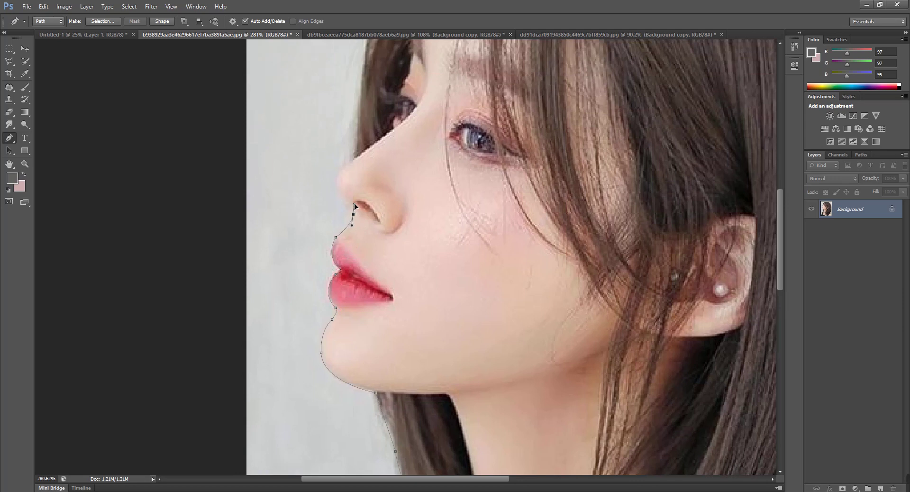
left_click(354, 215, "alt")
Continue the path over the nose tip and bridge up toward the fringe.
left_click_drag(403, 210, 440, 345)
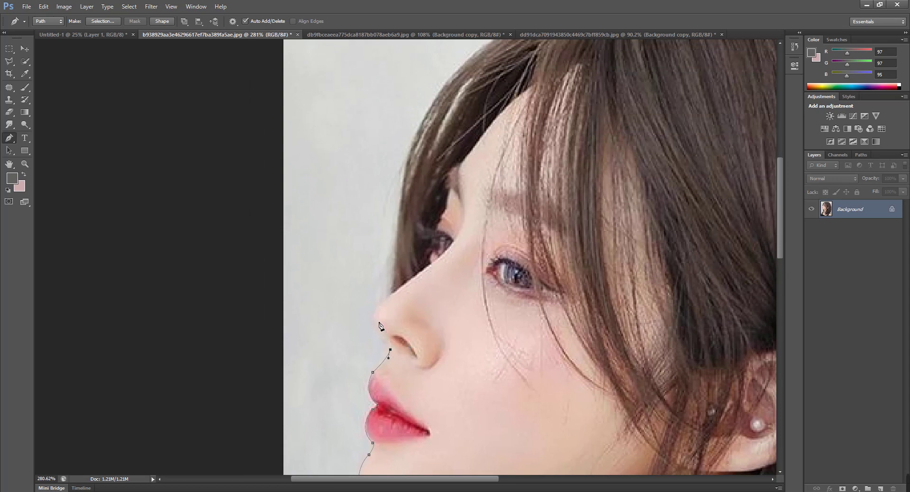
left_click_drag(374, 315, 375, 302)
left_click(375, 315, "alt")
left_click_drag(390, 291, 393, 284)
left_click(390, 292, "alt")
scroll(392, 297, "up", 3)
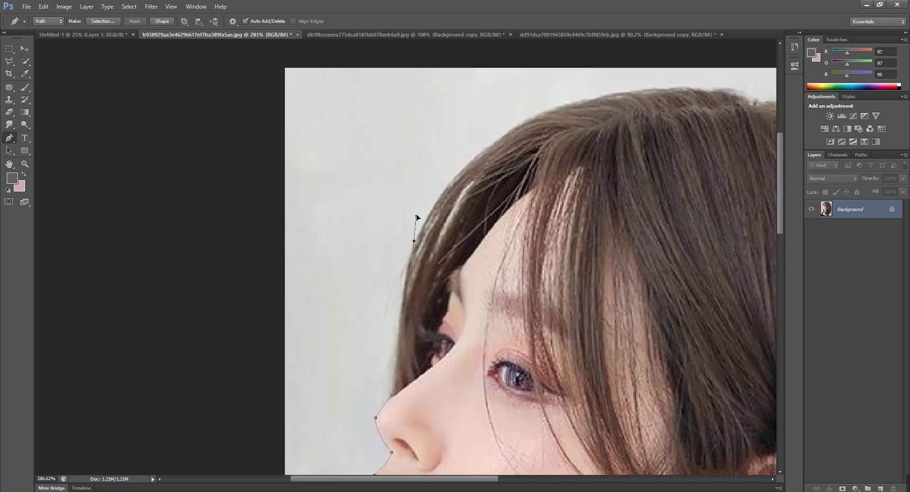
left_click_drag(417, 214, 428, 211)
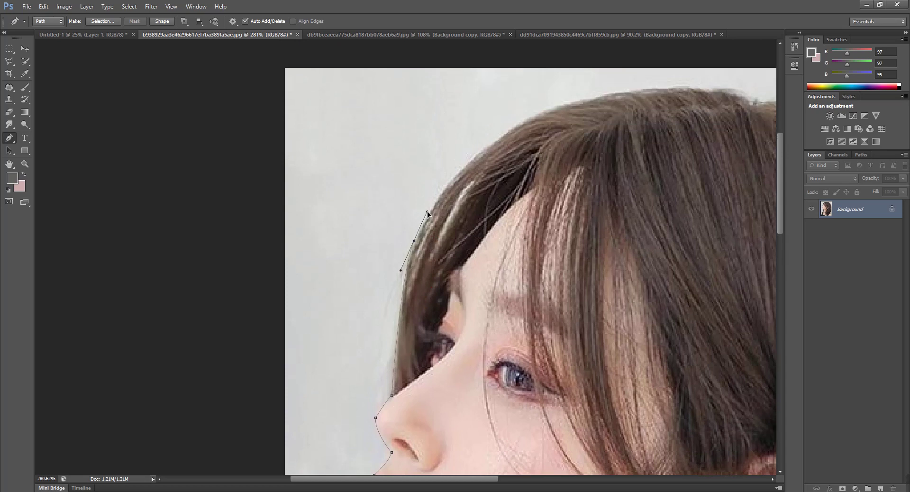
left_click(414, 241, "alt")
Trace the fringe and top of the hair, then convert the closed path to a selection.
left_click_drag(532, 119, 579, 99)
scroll(470, 199, "up", 4)
scroll(413, 266, "right", 5)
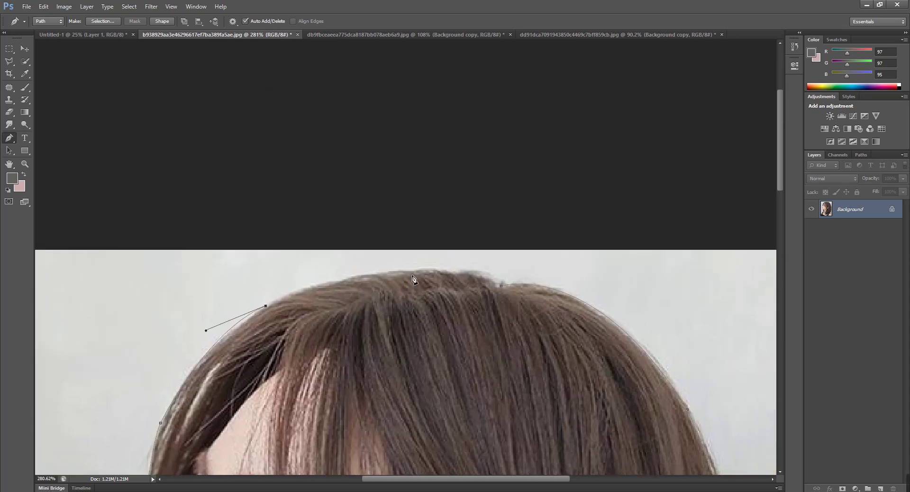
left_click_drag(412, 269, 470, 271)
left_click(412, 270, "alt")
left_click_drag(491, 278, 501, 285)
left_click(490, 278, "alt")
scroll(447, 177, "down", 8)
scroll(446, 275, "up", 2)
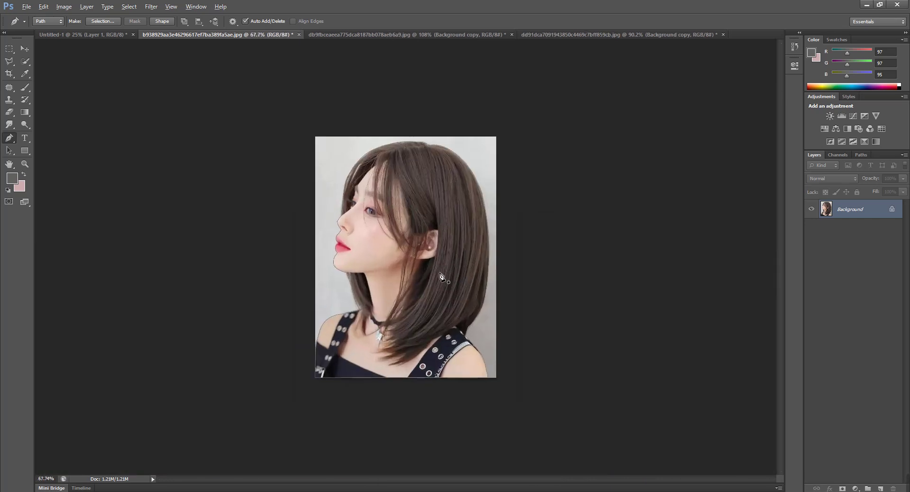
key("ctrl+Return")
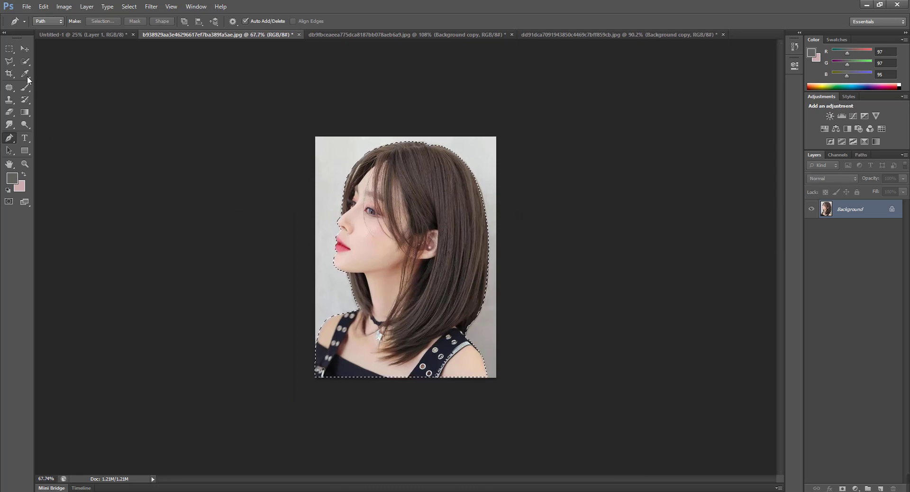
left_click(25, 61)
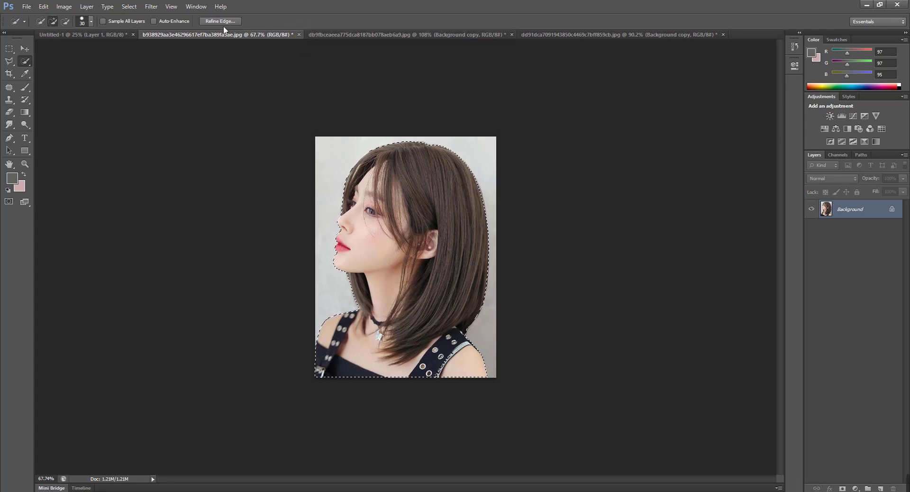
In Refine Edge, enable Smart Radius at 0.5 px and output to a new layer.
left_click(222, 22)
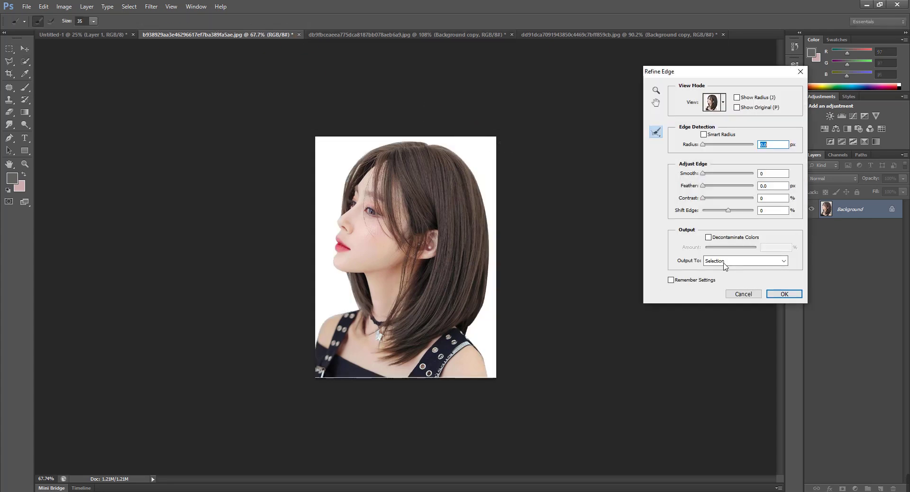
left_click(727, 262)
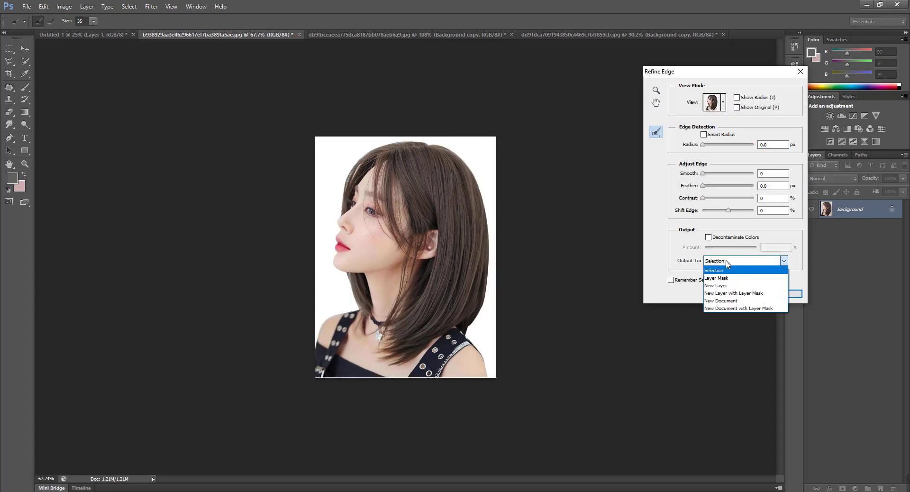
left_click(737, 286)
left_click(704, 135)
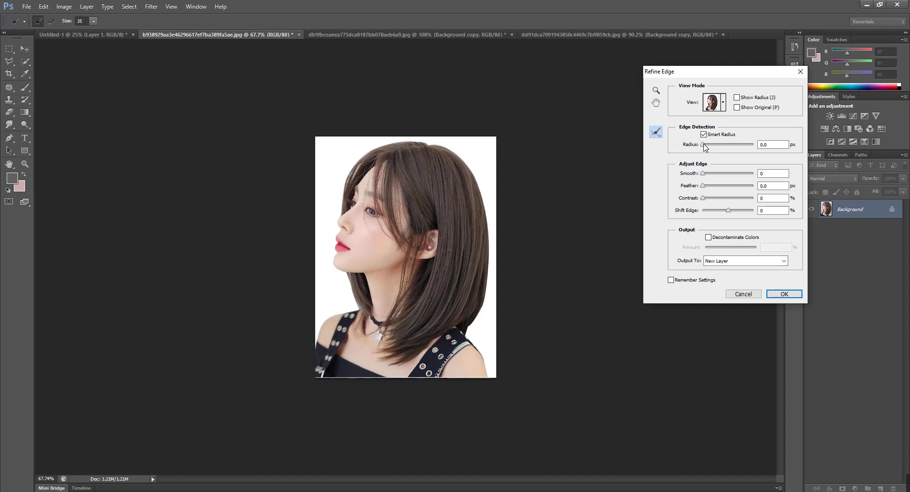
left_click_drag(704, 144, 707, 146)
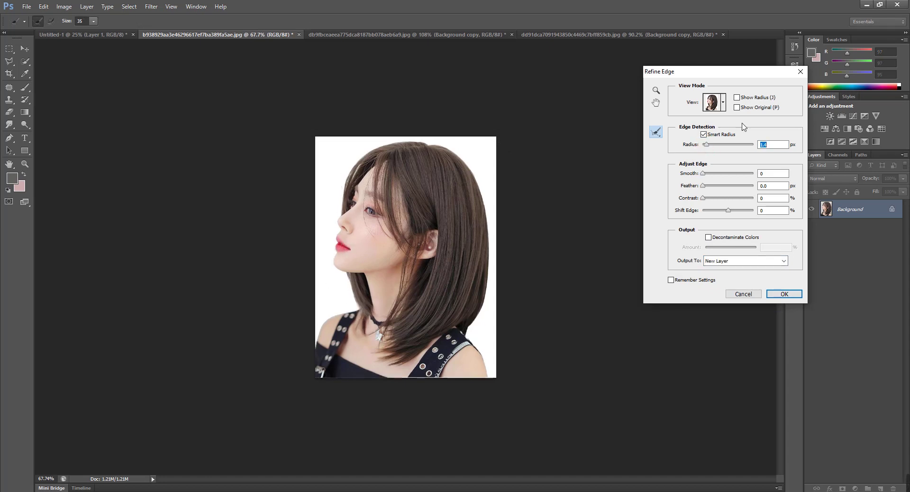
left_click_drag(706, 145, 678, 152)
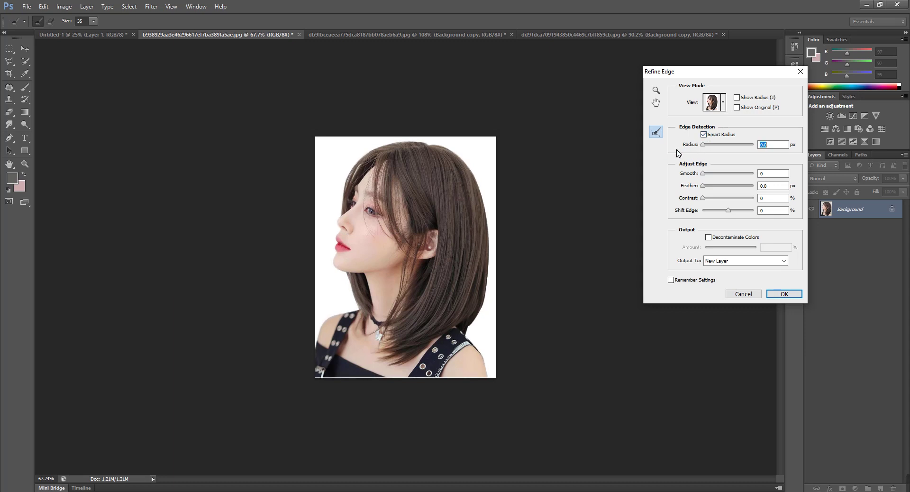
double_click(764, 145)
type("0.5")
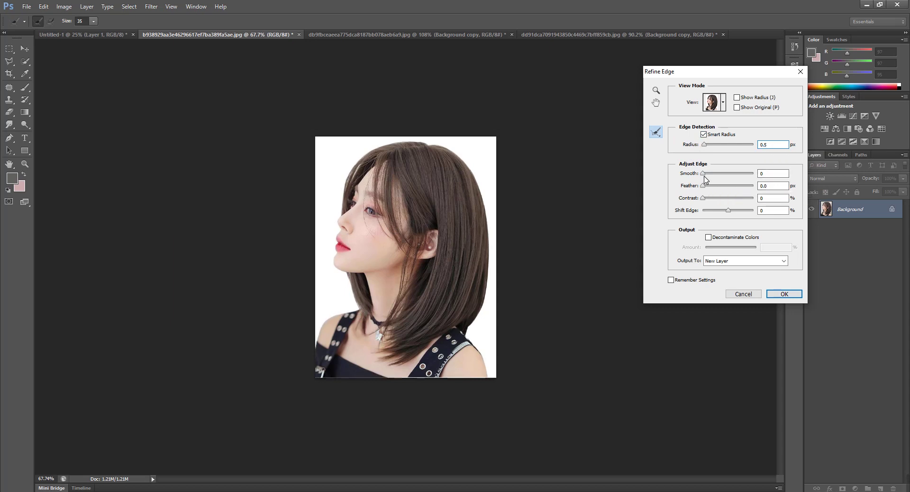
left_click(758, 260)
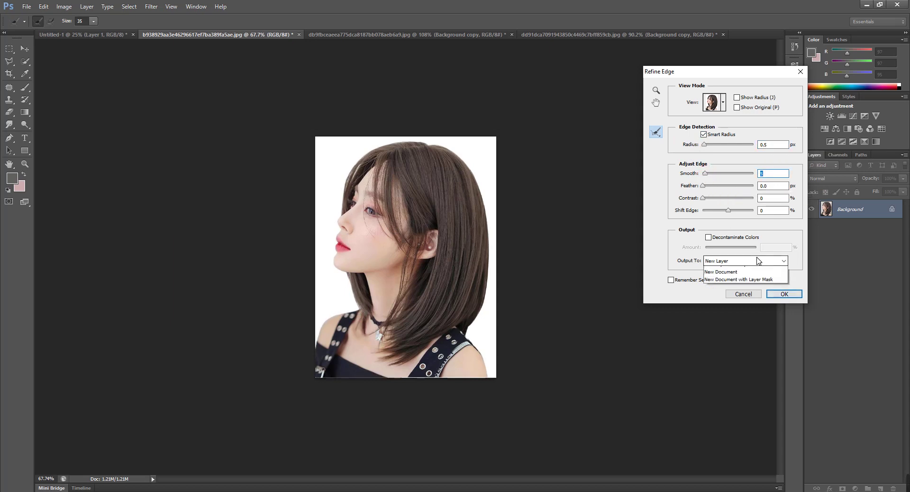
left_click(785, 294)
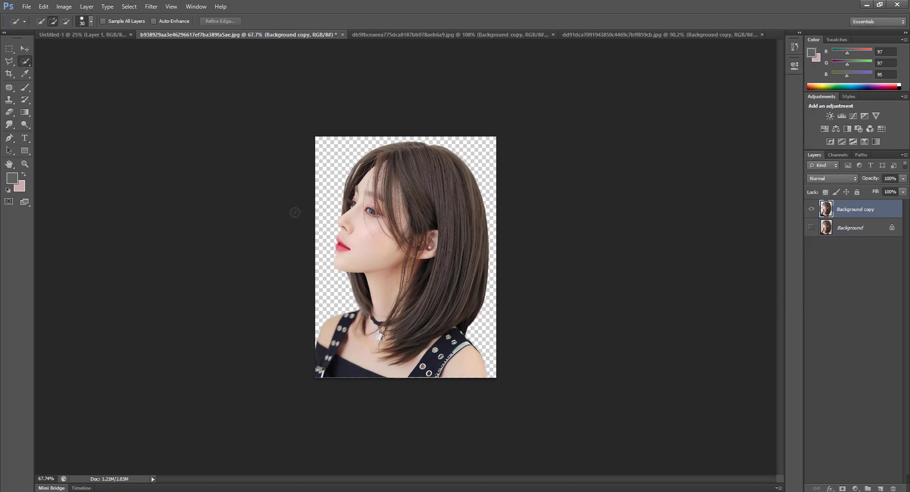
With the Move tool, review the three cutout documents and the Untitled-1 canvas.
left_click(24, 48)
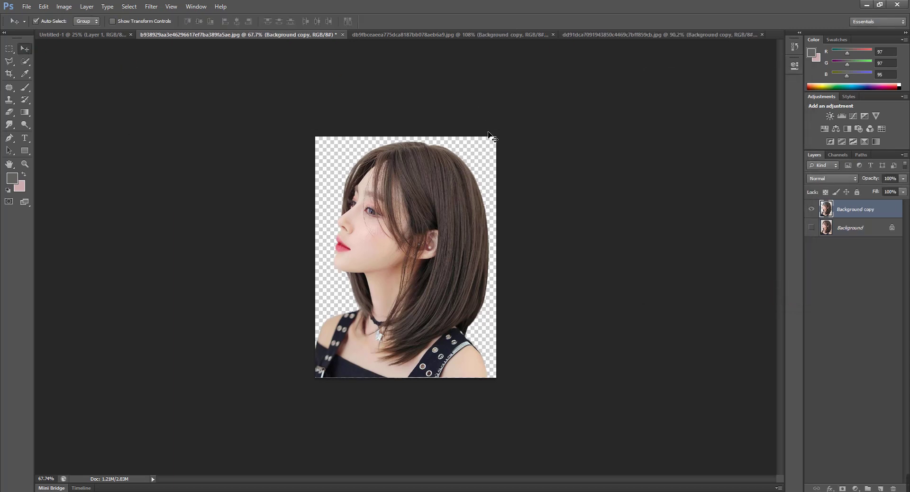
left_click(441, 35)
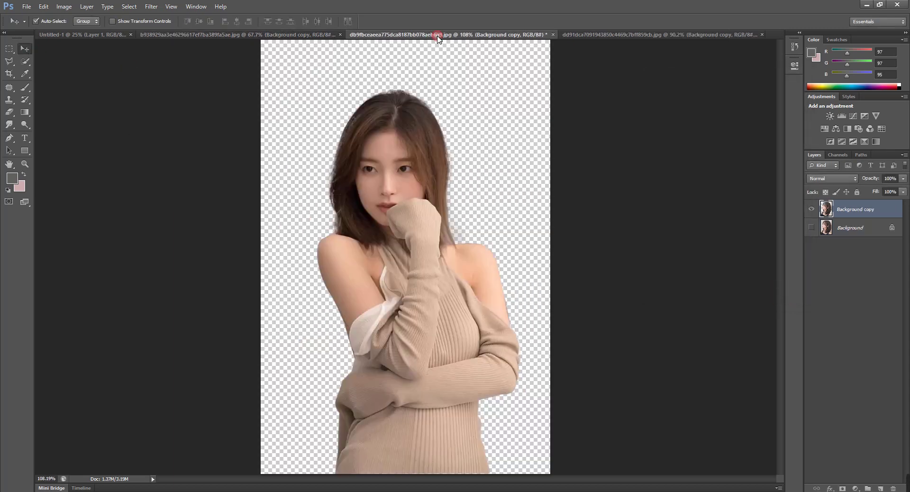
left_click(624, 34)
left_click(480, 33)
left_click(264, 32)
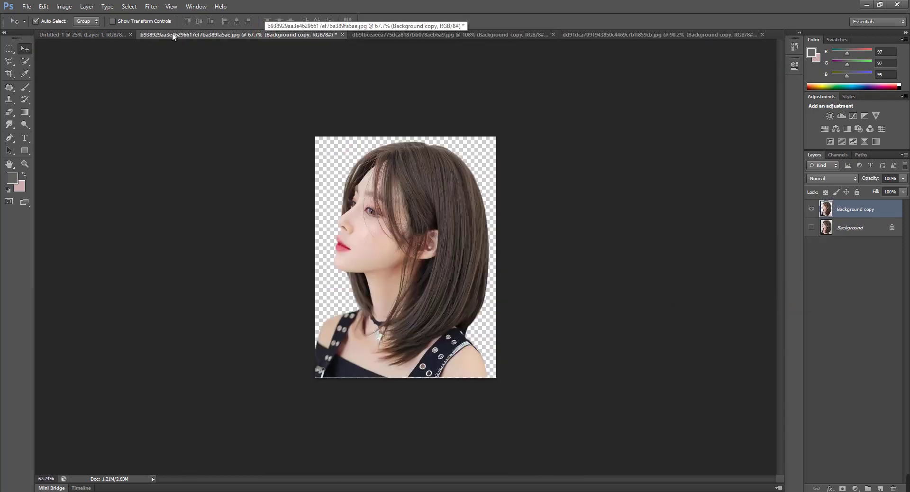
left_click(70, 33)
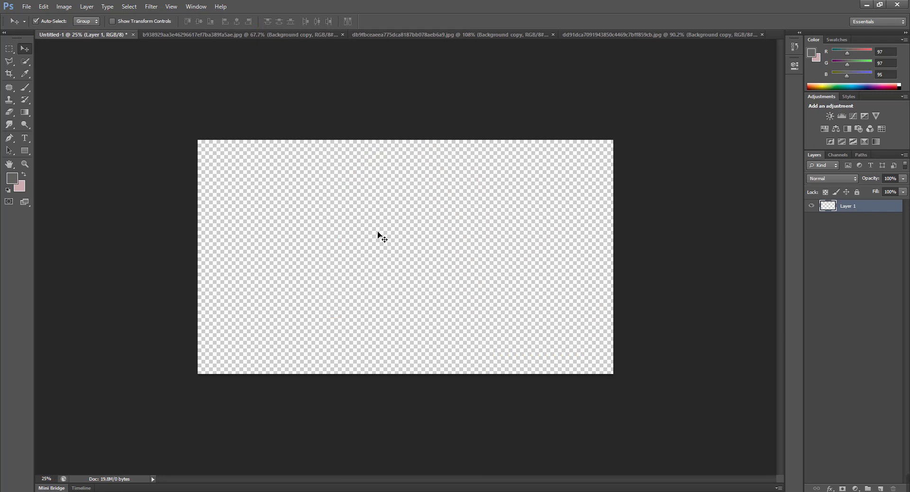
left_click(242, 34)
Drag the short-hair, beige-sweater and grey-shirt cutouts onto the Untitled-1 canvas.
mouse_move(384, 211)
left_mouse_down()
mouse_move(74, 36)
mouse_move(527, 281)
left_mouse_up()
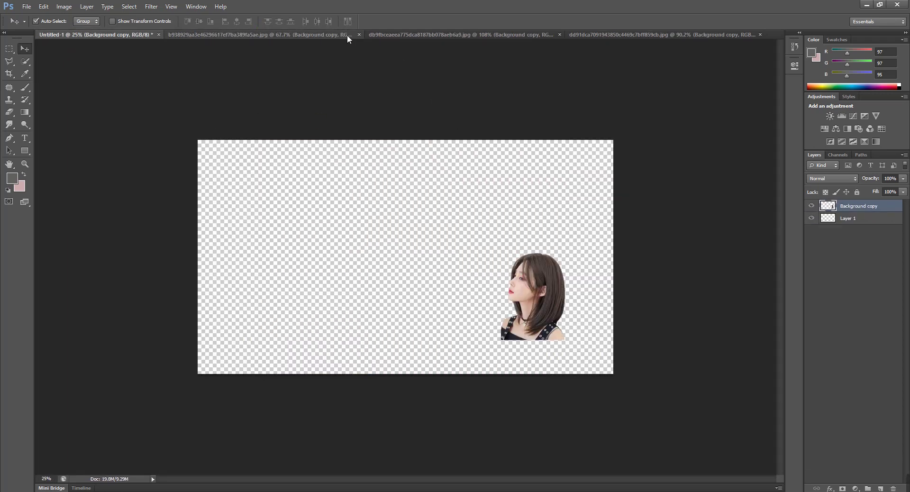
left_click(413, 34)
mouse_move(425, 226)
left_mouse_down()
mouse_move(89, 41)
mouse_move(482, 296)
left_mouse_up()
left_click(618, 36)
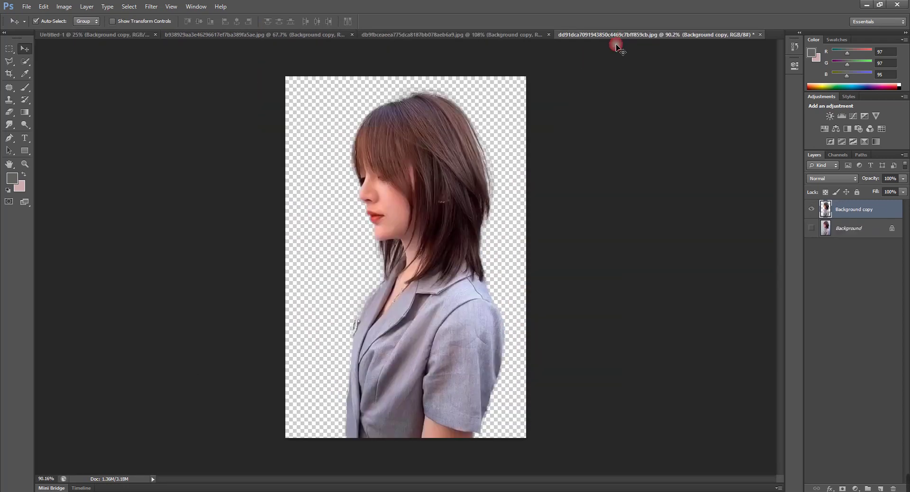
mouse_move(414, 193)
left_mouse_down()
mouse_move(81, 37)
mouse_move(332, 316)
left_mouse_up()
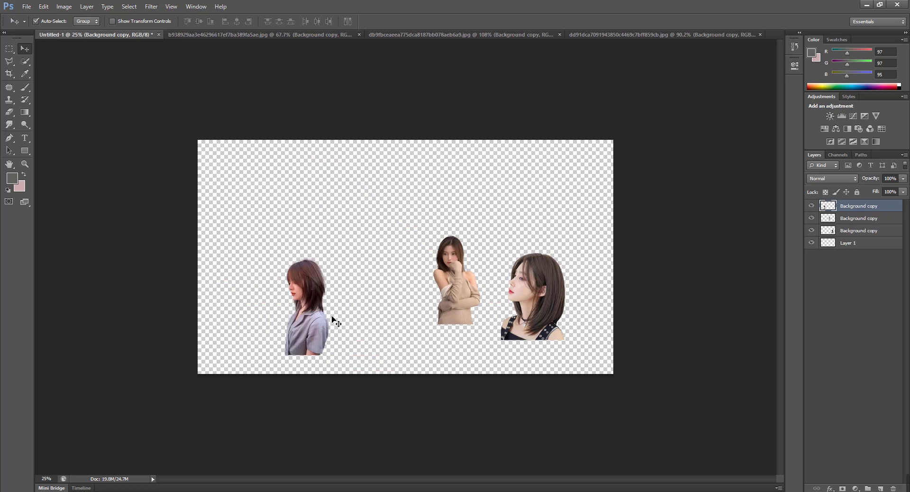
left_click(44, 7)
mouse_move(57, 191)
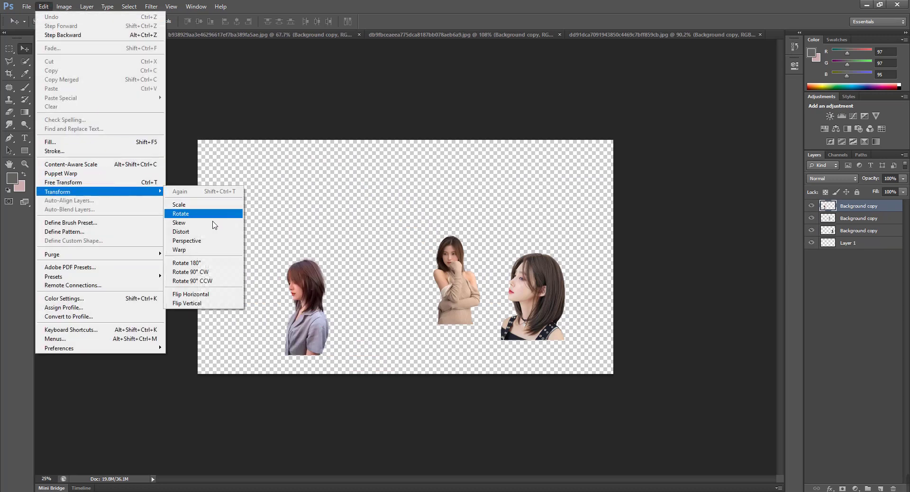
Mirror the grey-shirt woman, enlarge her to about 254% and move her up and left.
left_click(214, 295)
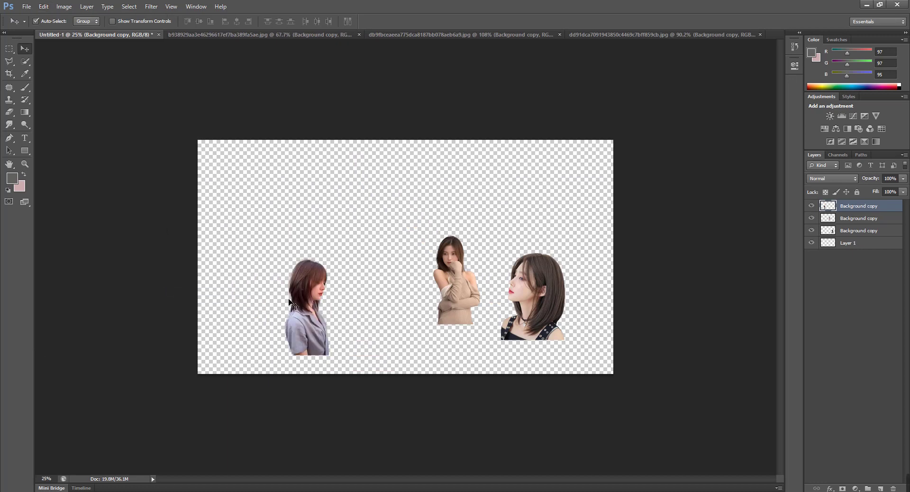
key("ctrl+t")
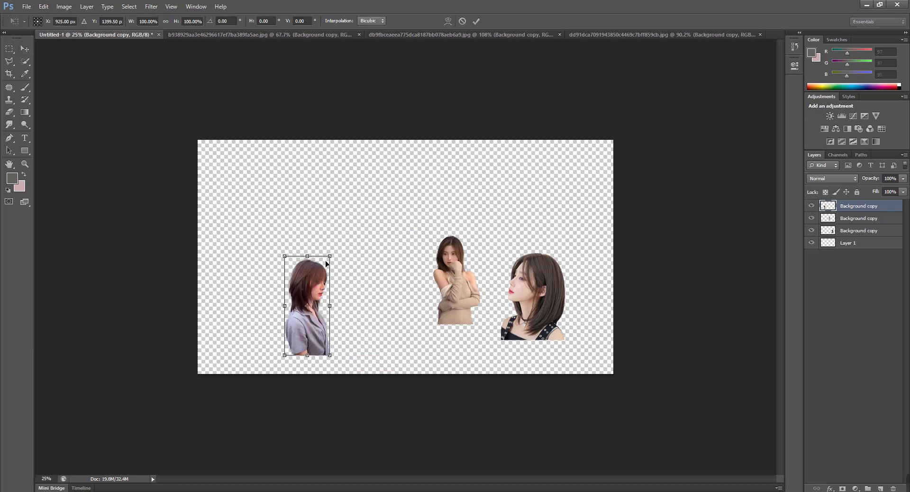
left_click_drag(331, 257, 368, 183)
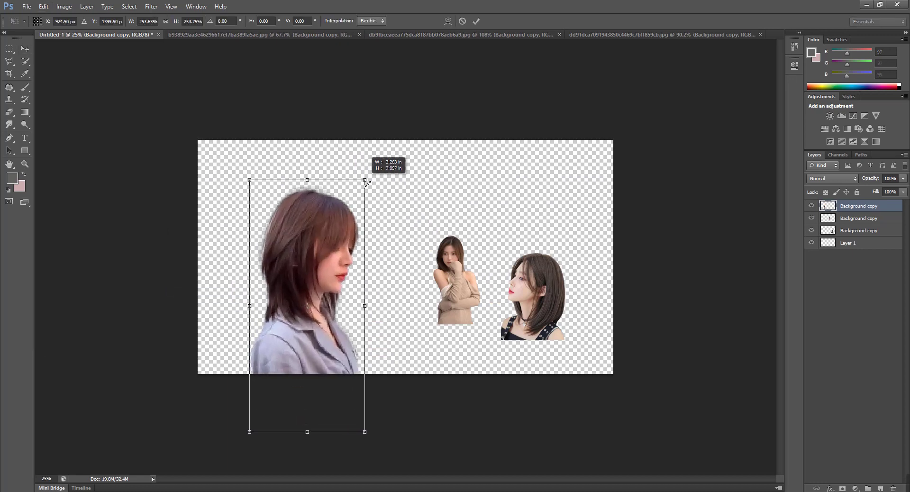
key("Return")
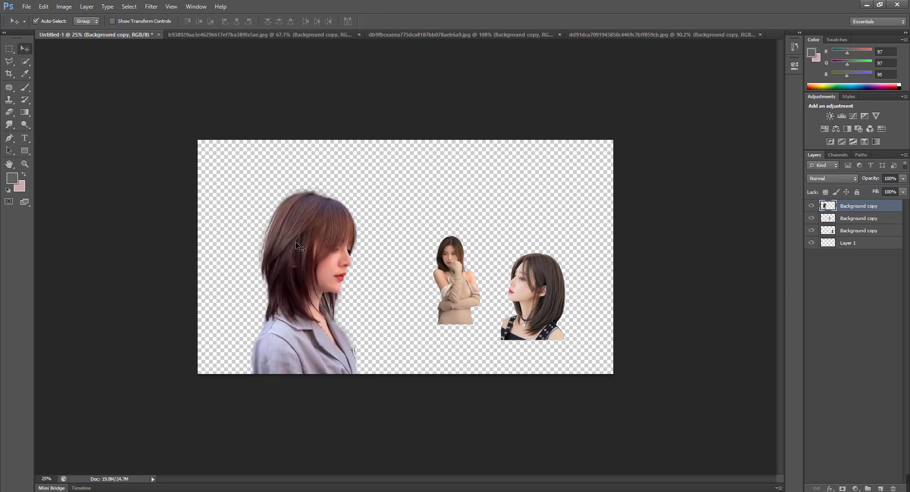
left_click_drag(294, 243, 253, 201)
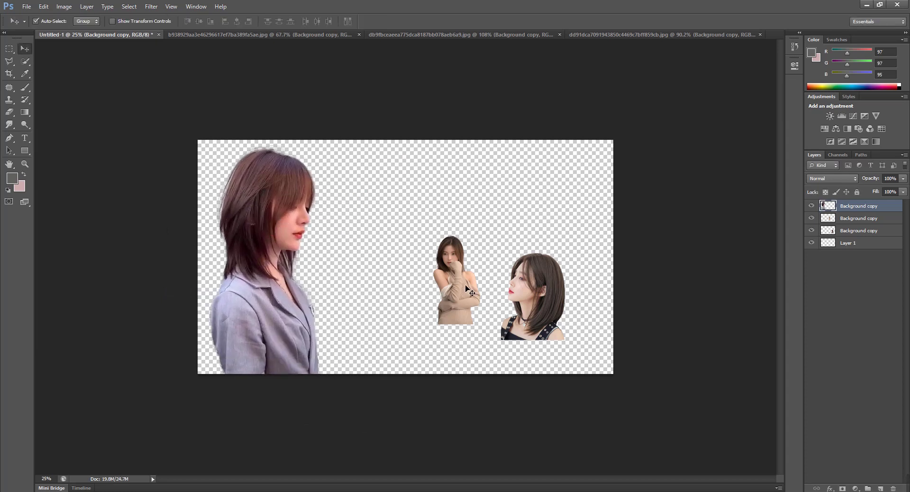
left_click(523, 302)
Mirror the short-hair woman, enlarge her to about 186% and shift her left.
left_click(529, 296)
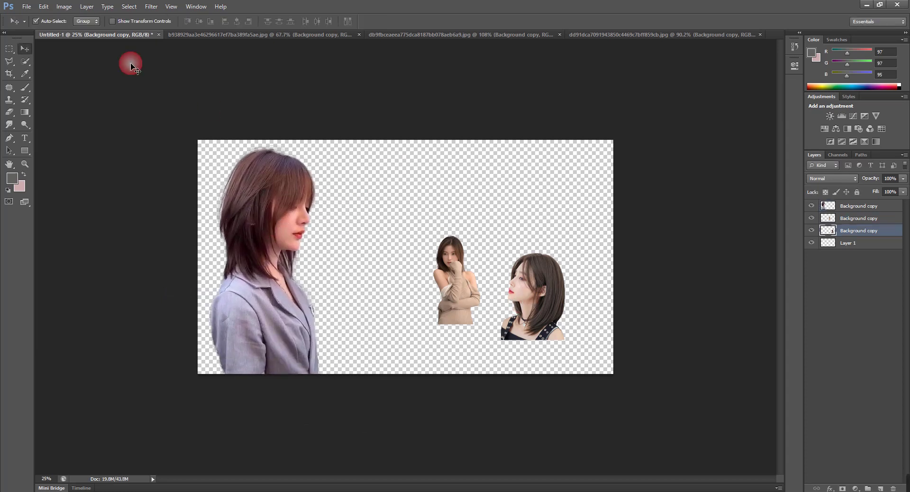
left_click(43, 6)
mouse_move(58, 191)
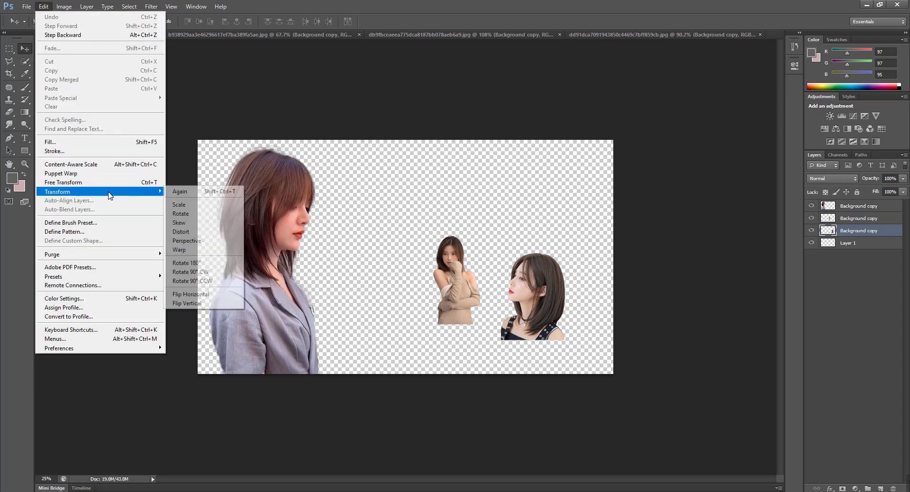
left_click(204, 294)
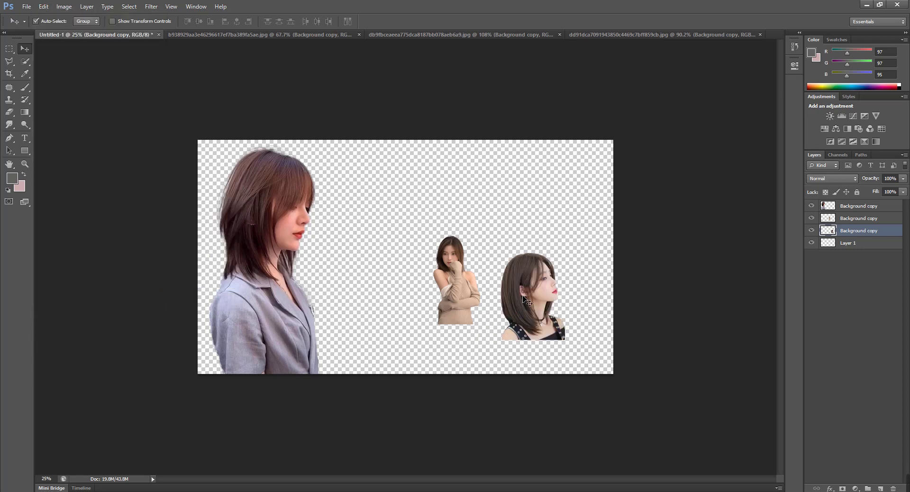
key("ctrl+t")
left_click_drag(571, 256, 598, 217)
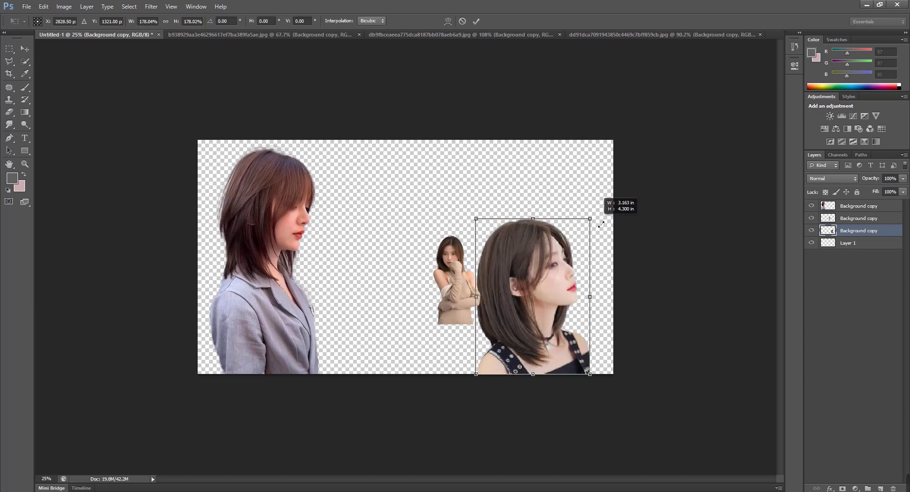
mouse_move(547, 252)
left_mouse_down()
mouse_move(400, 243)
mouse_move(386, 254)
left_mouse_up()
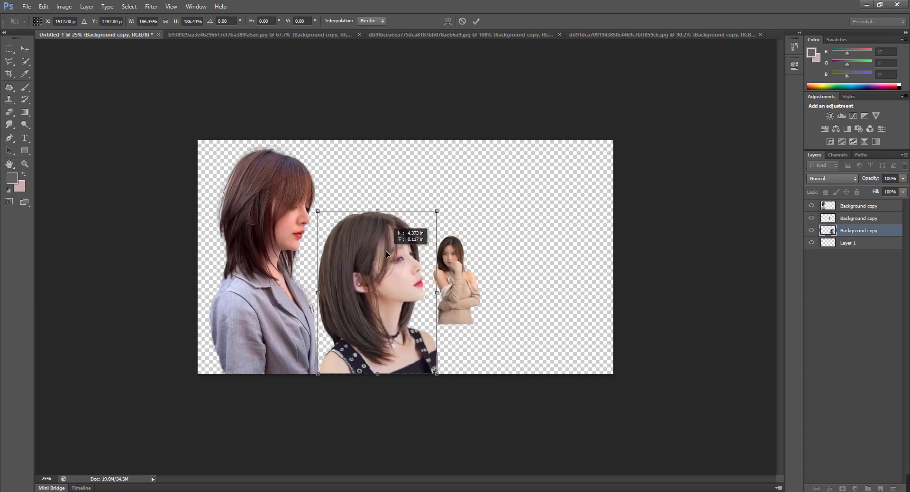
key("Return")
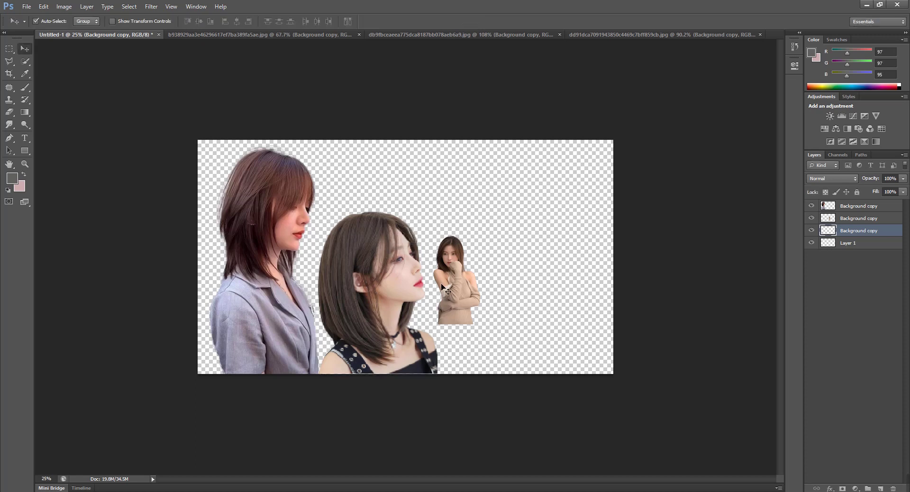
Enlarge the beige-sweater woman on the right to fill the canvas height.
mouse_move(461, 291)
left_mouse_down()
mouse_move(528, 306)
mouse_move(551, 343)
left_mouse_up()
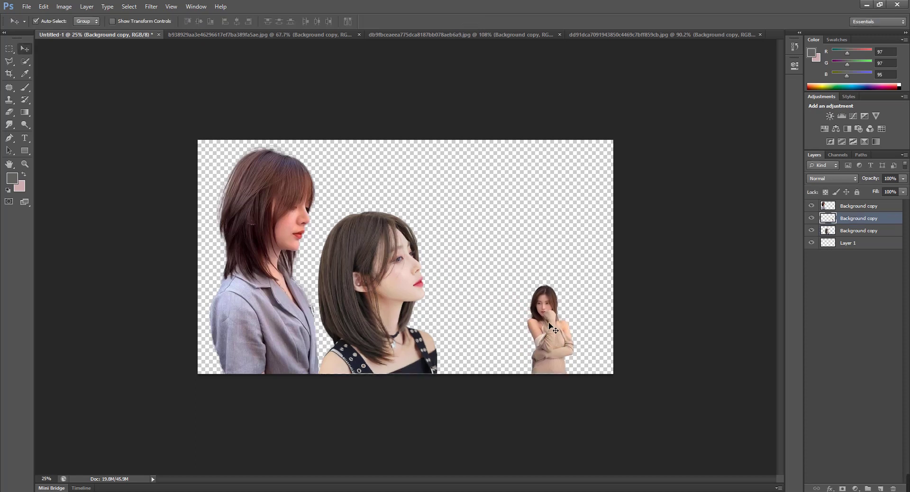
key("ctrl+t")
mouse_move(574, 282)
left_mouse_down()
mouse_move(587, 256)
mouse_move(581, 219)
mouse_move(421, 182)
left_mouse_up()
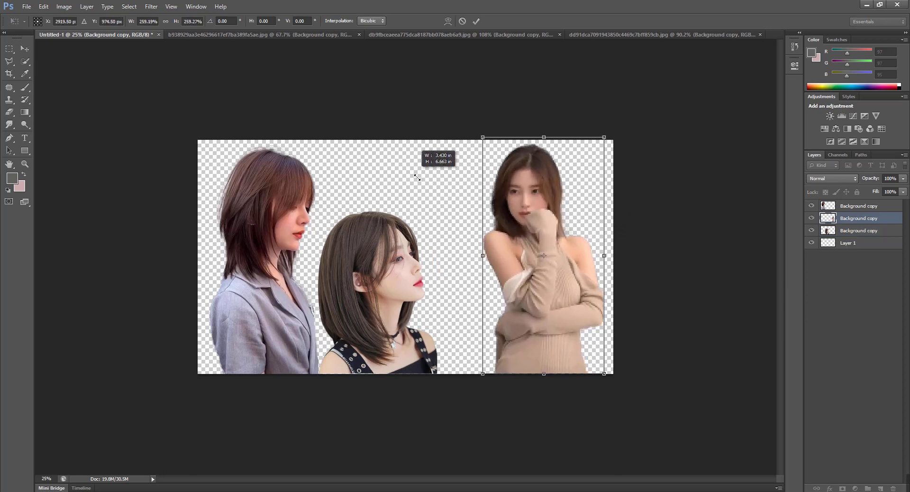
key("Return")
left_click_drag(541, 274, 520, 273)
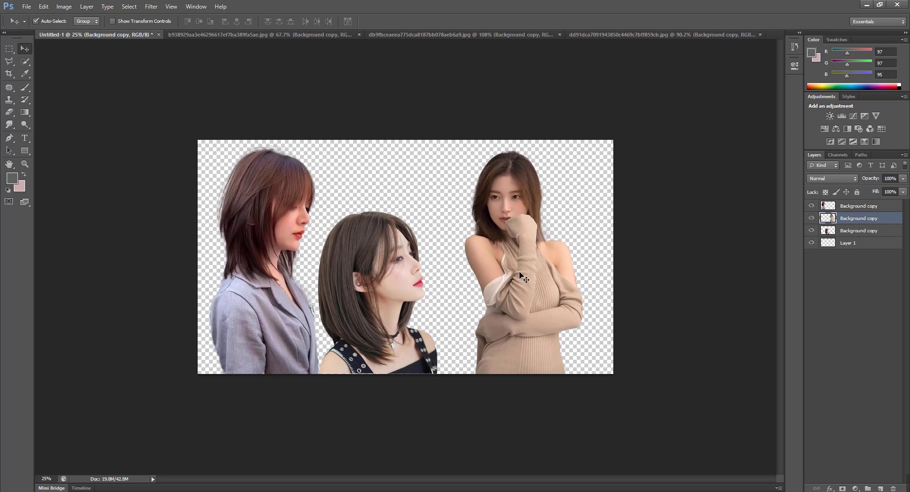
Enlarge the middle woman to about 120%, respace the women, and select Layer 1.
left_click_drag(395, 300, 407, 302)
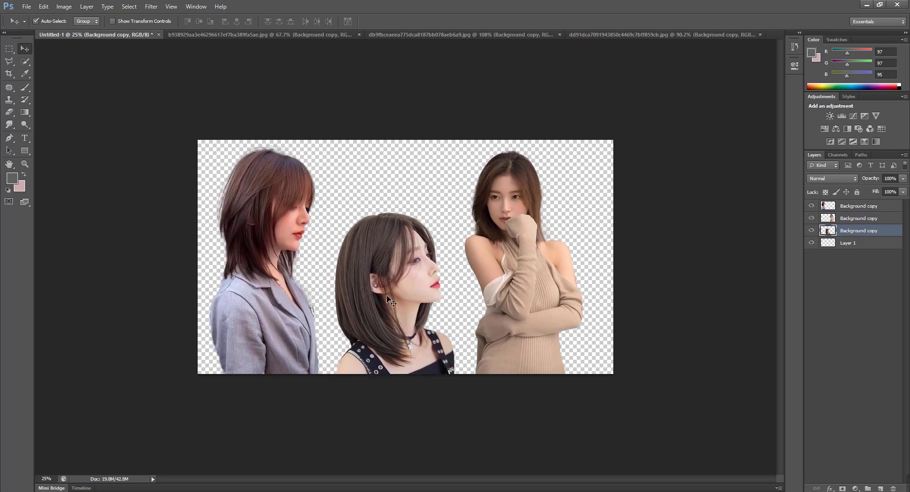
key("ctrl+t")
left_click_drag(457, 213, 475, 201)
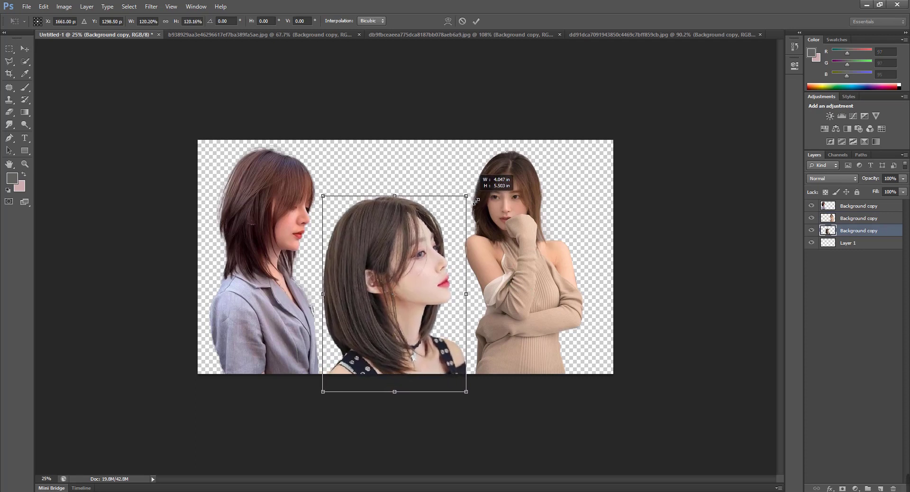
key("Return")
left_click_drag(414, 250, 414, 254)
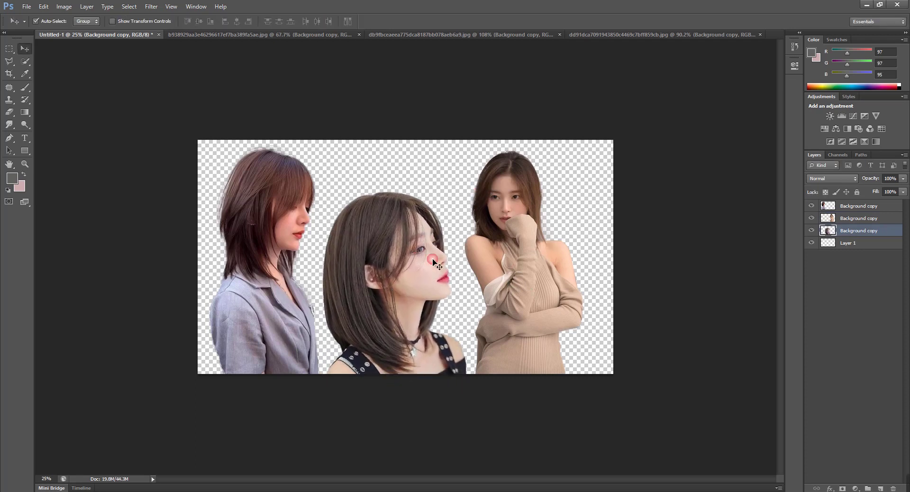
left_click_drag(514, 262, 532, 261)
left_click_drag(419, 280, 430, 280)
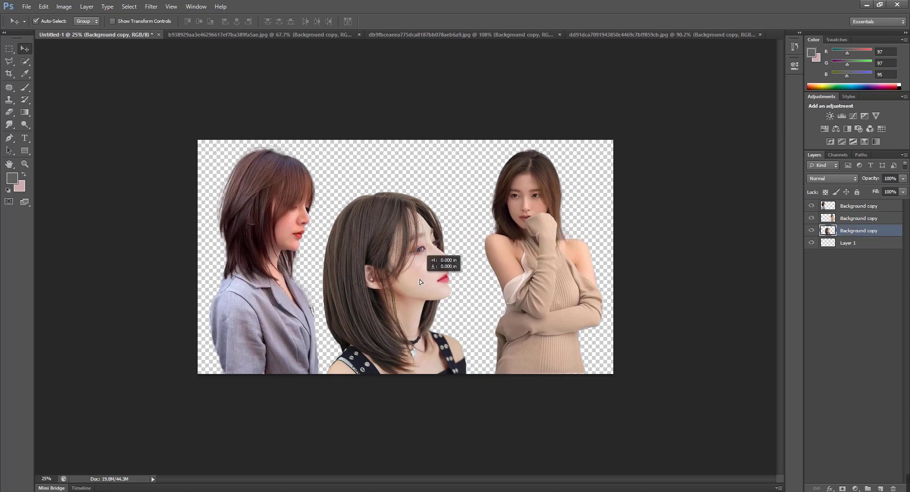
left_click(300, 311)
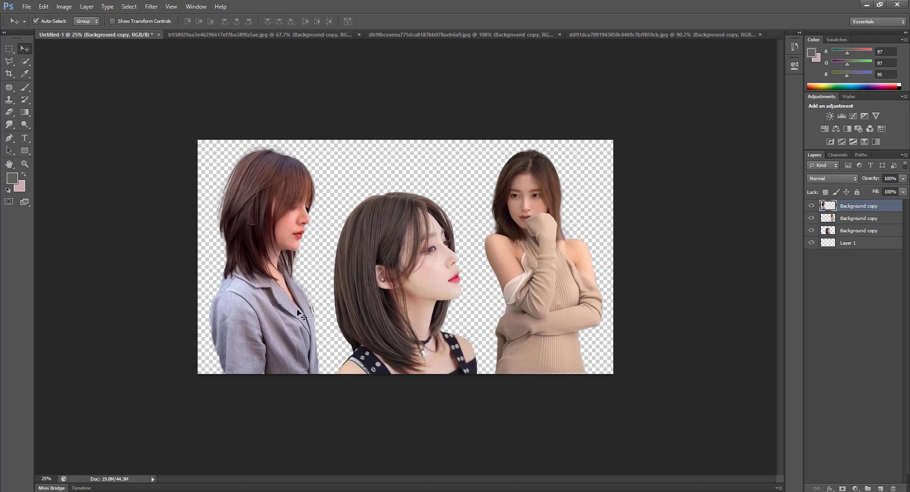
left_click(853, 248)
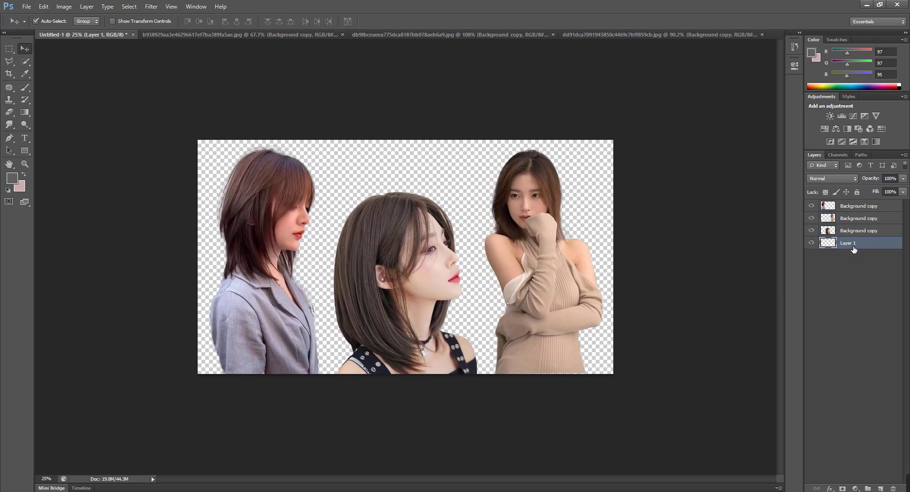
Fill Layer 1 with pink and enlarge the middle woman to about 107.5%.
key("ctrl+BackSpace")
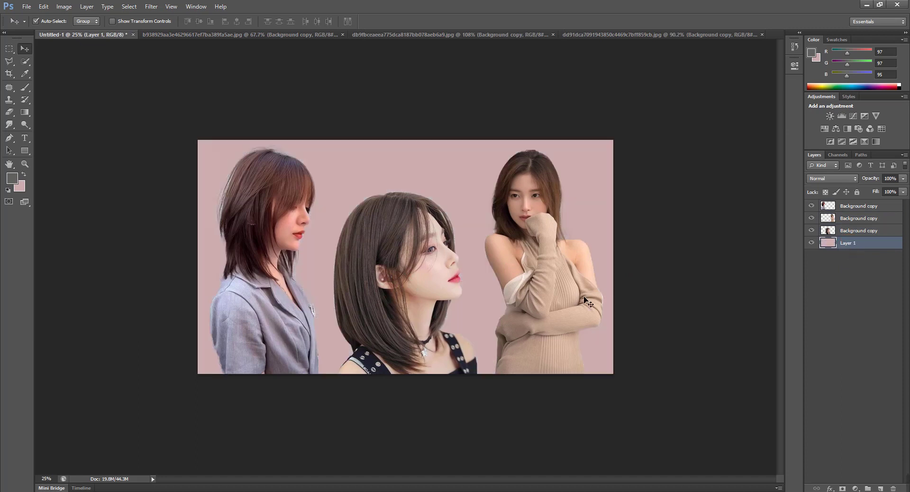
left_click(416, 253)
key("ctrl+t")
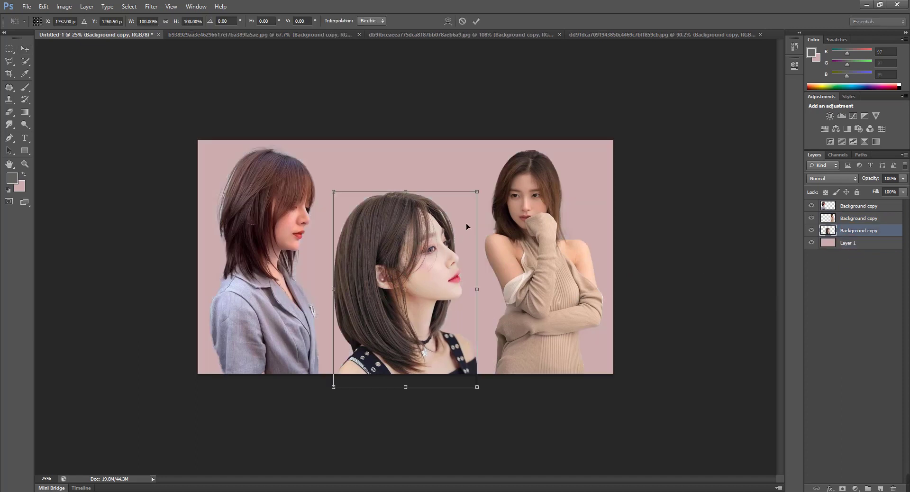
left_click_drag(482, 195, 489, 177)
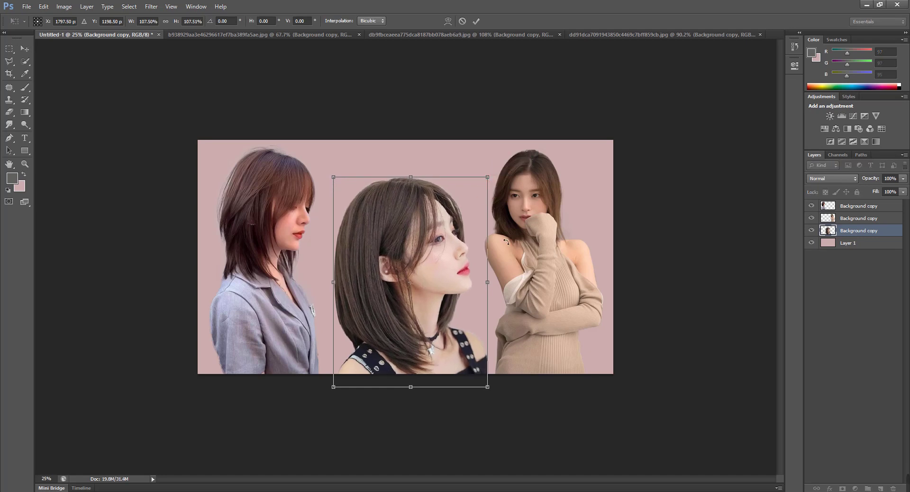
key("Return")
left_click_drag(416, 276, 411, 273)
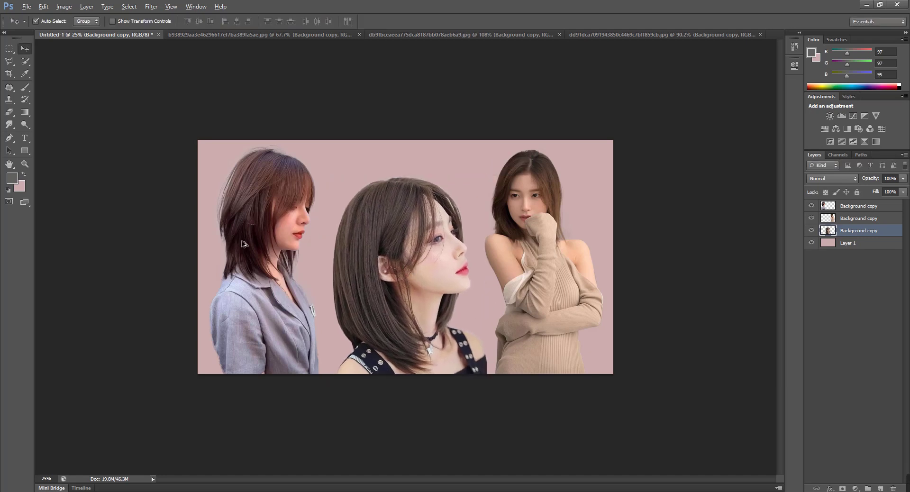
Open Levels on the right-hand woman's layer.
scroll(242, 244, "up", 5)
scroll(445, 257, "up", 3)
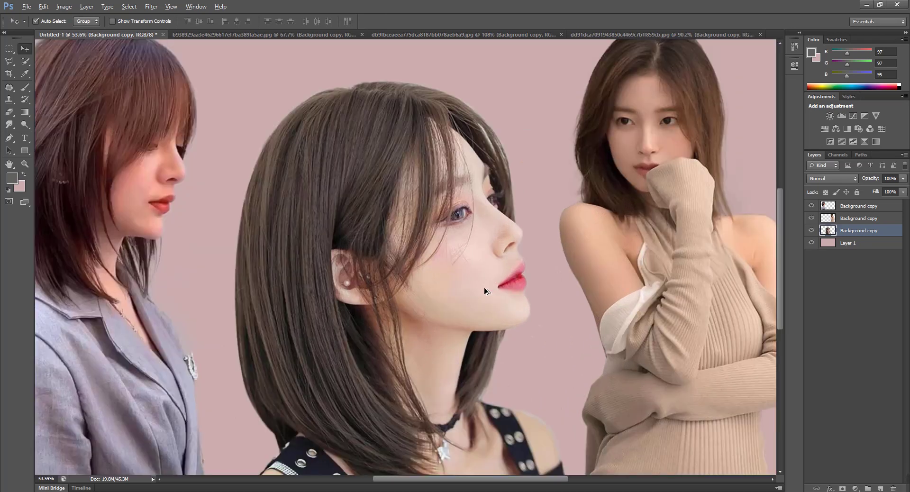
scroll(485, 289, "down", 6)
left_click(584, 303)
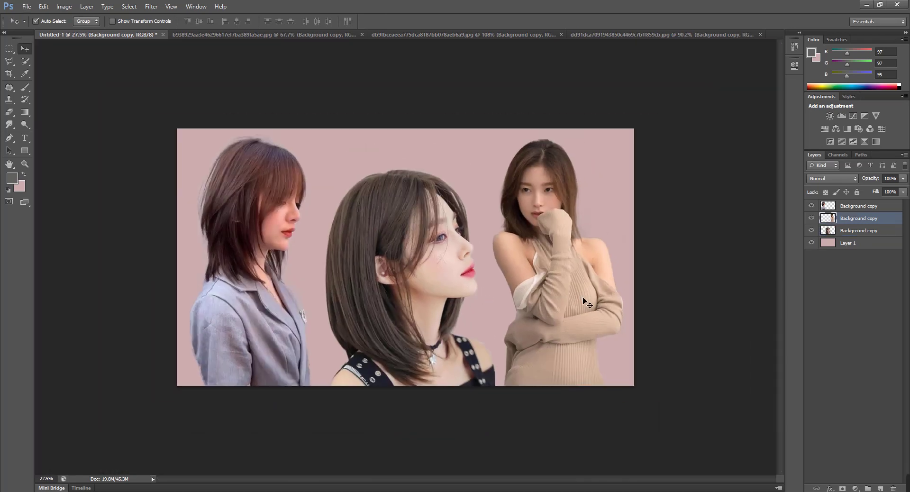
key("ctrl+l")
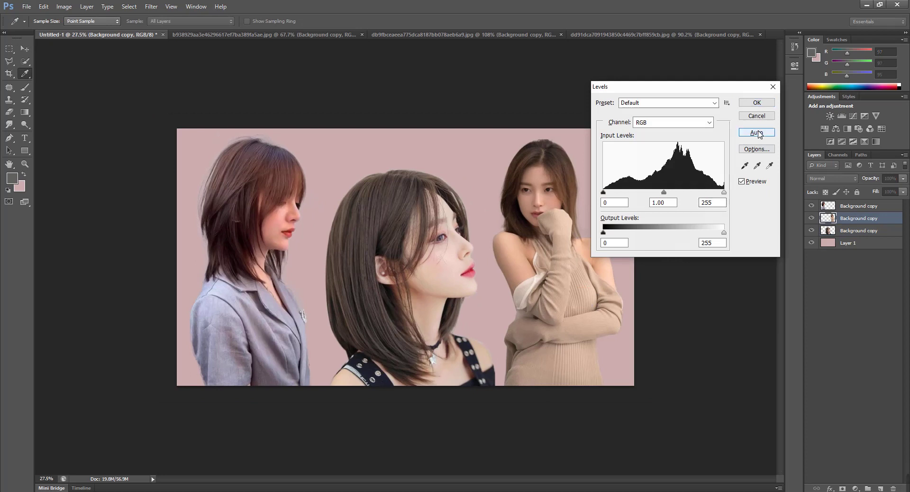
Apply Auto Levels to the right woman, and to the middle woman with midtones 1.04.
left_click(758, 132)
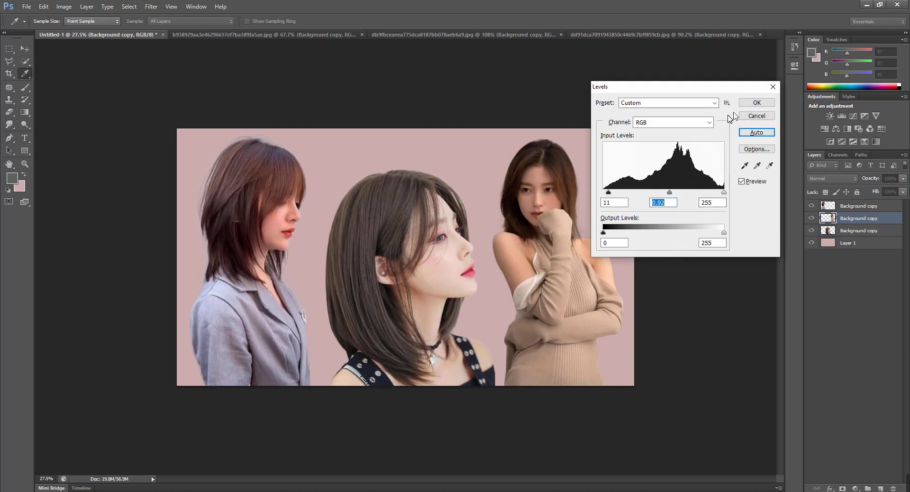
left_click(747, 104)
left_click(406, 216)
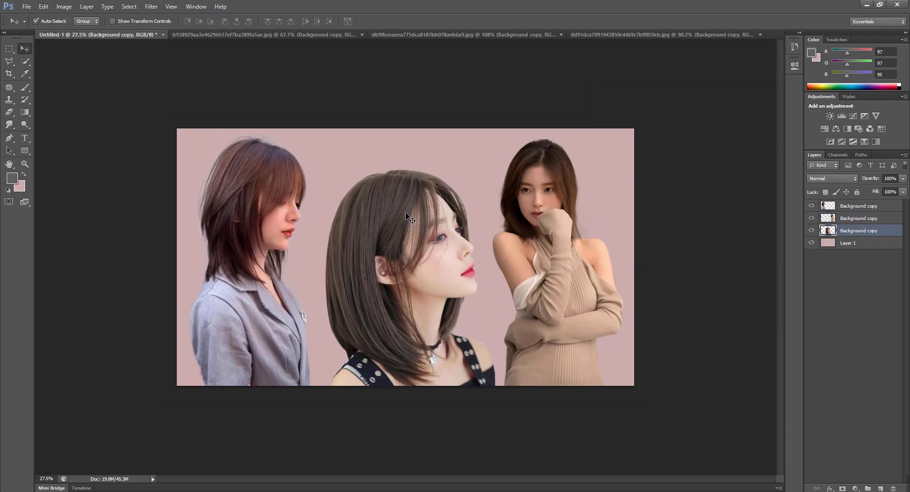
key("ctrl+l")
left_click(758, 133)
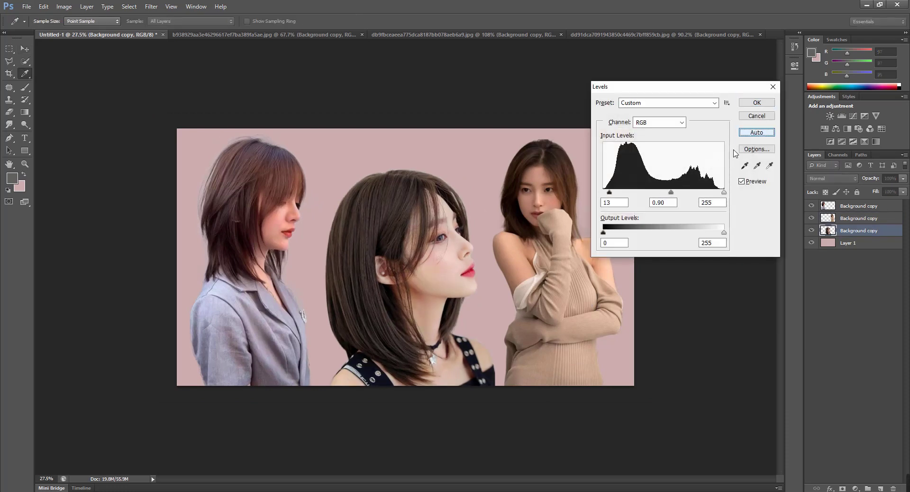
left_click_drag(670, 193, 665, 192)
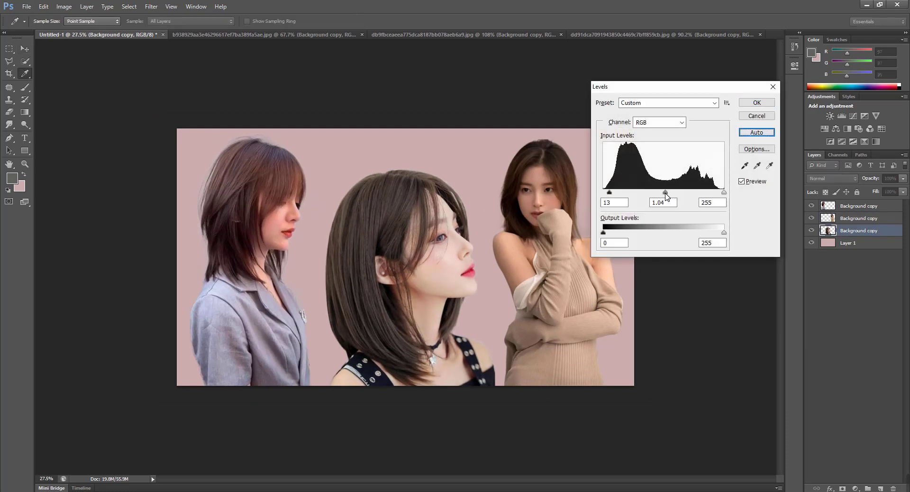
left_click(757, 102)
key("v")
Apply Auto Levels with slightly brighter midtones to the left woman, then zoom out.
left_click(266, 183)
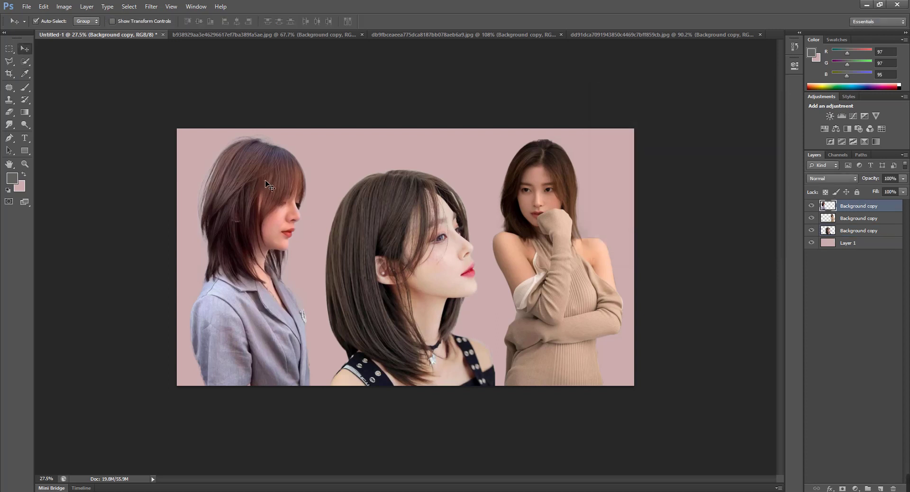
key("ctrl+l")
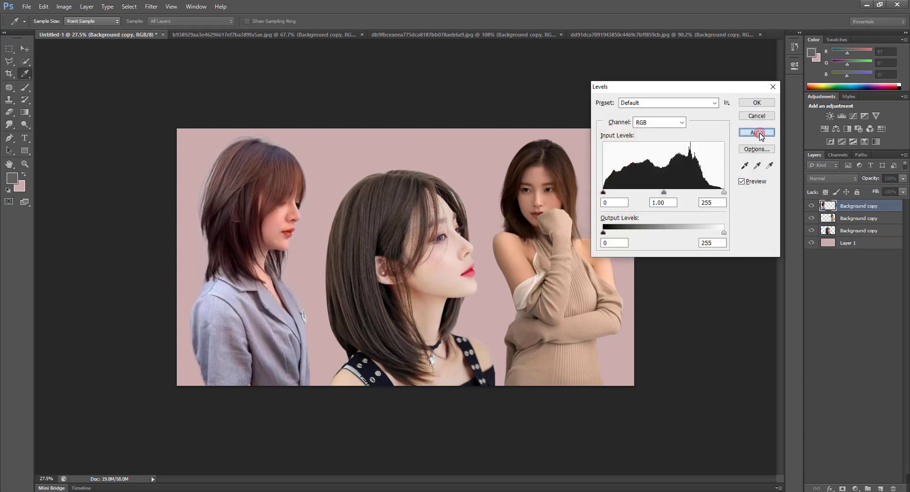
left_click(756, 133)
left_click_drag(671, 192, 665, 192)
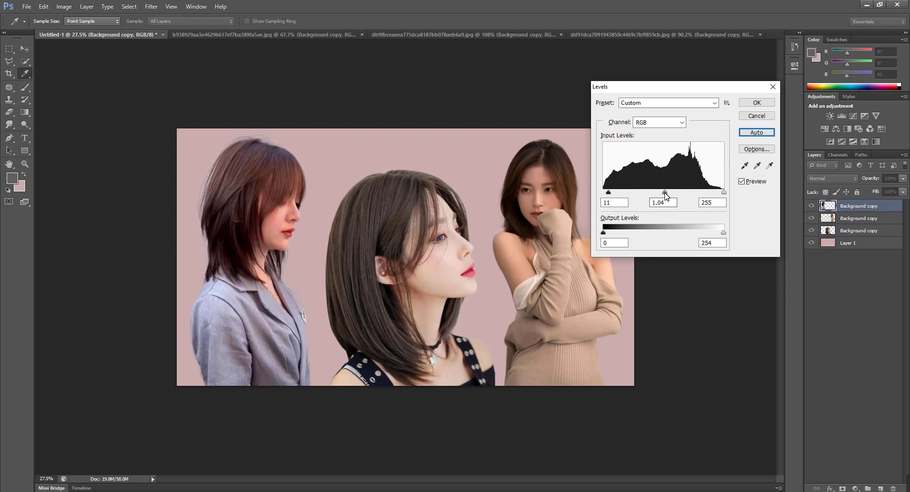
left_click(757, 102)
key("ctrl+minus")
scroll(494, 279, "up", 2)
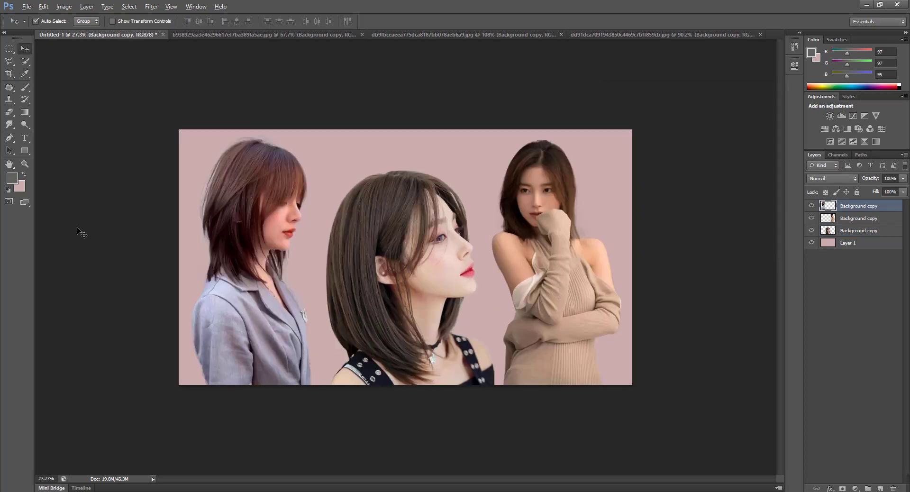
Add 'Lesson 13' text, scaled to about 72%, at the lower left.
left_click(24, 138)
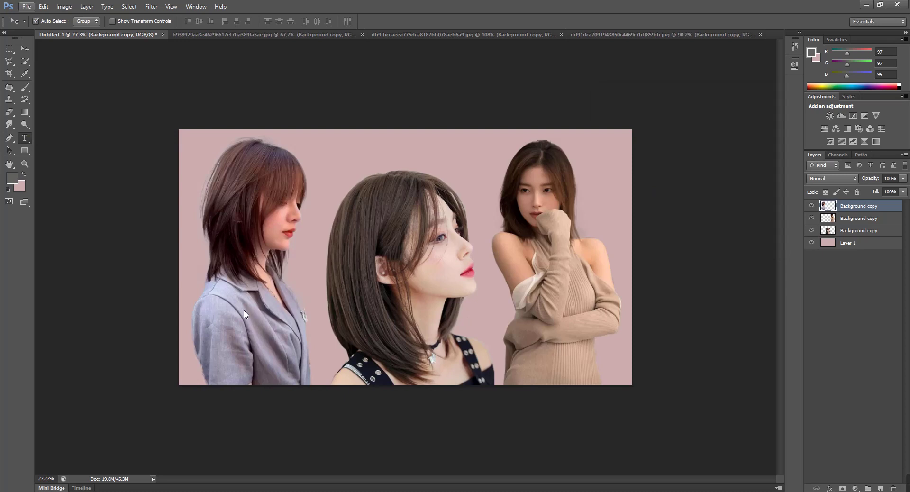
left_click(220, 357)
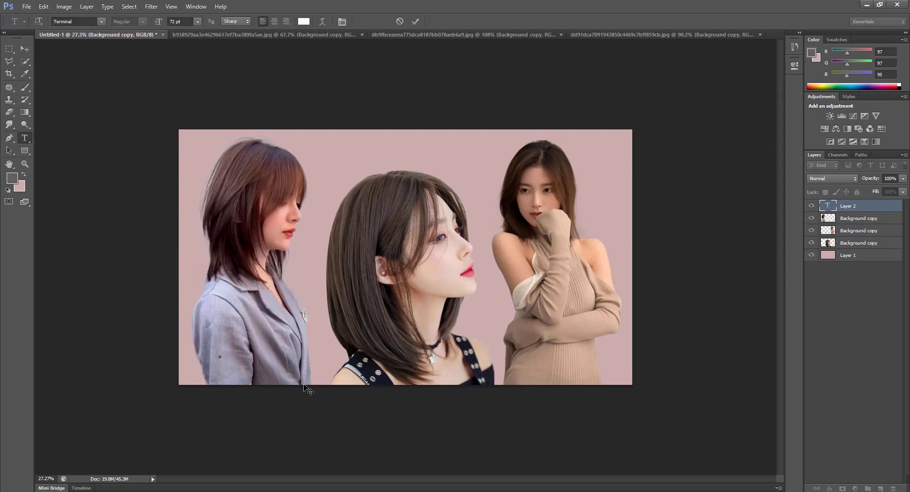
type("Lesson")
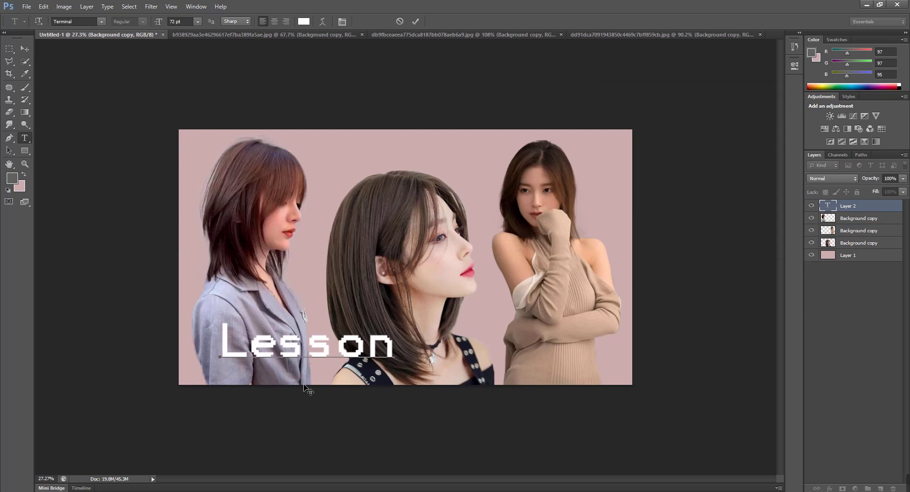
type(" 13")
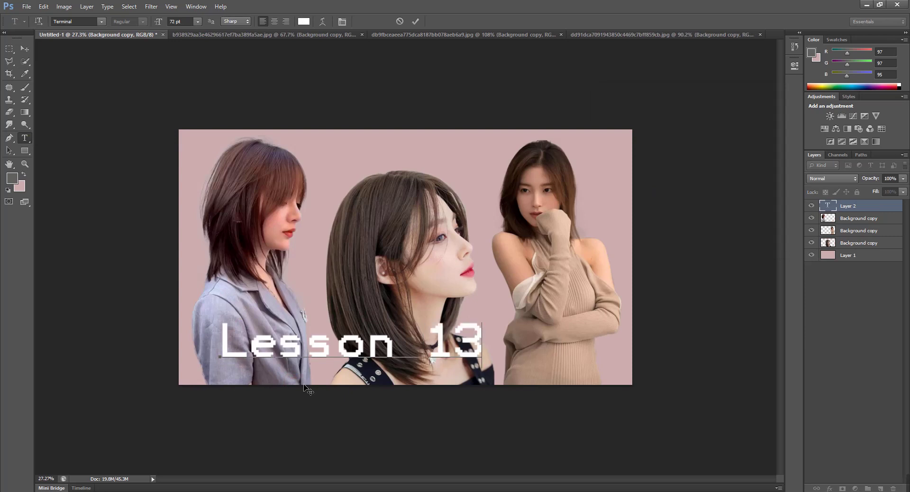
left_click(24, 48)
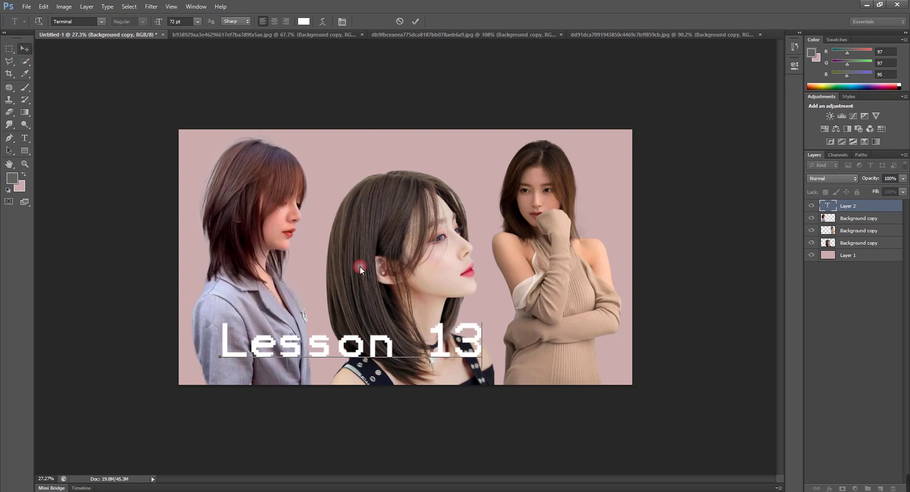
key("ctrl+t")
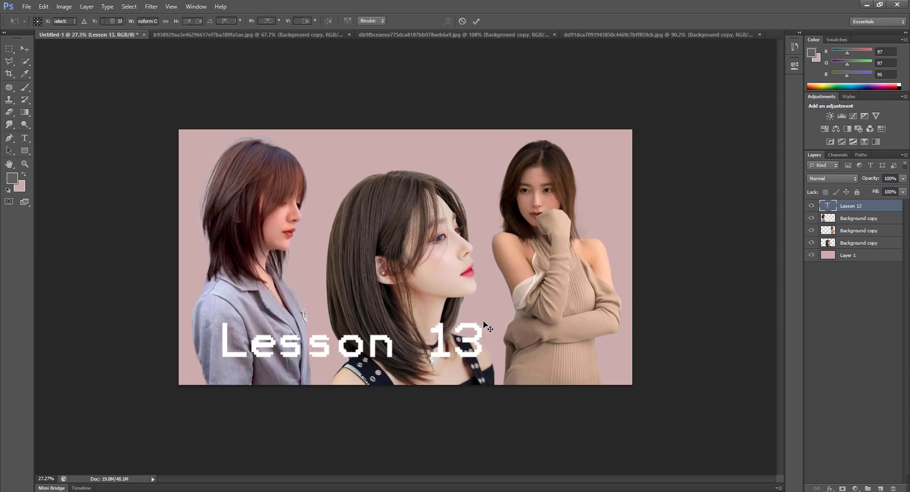
left_click_drag(484, 328, 408, 355)
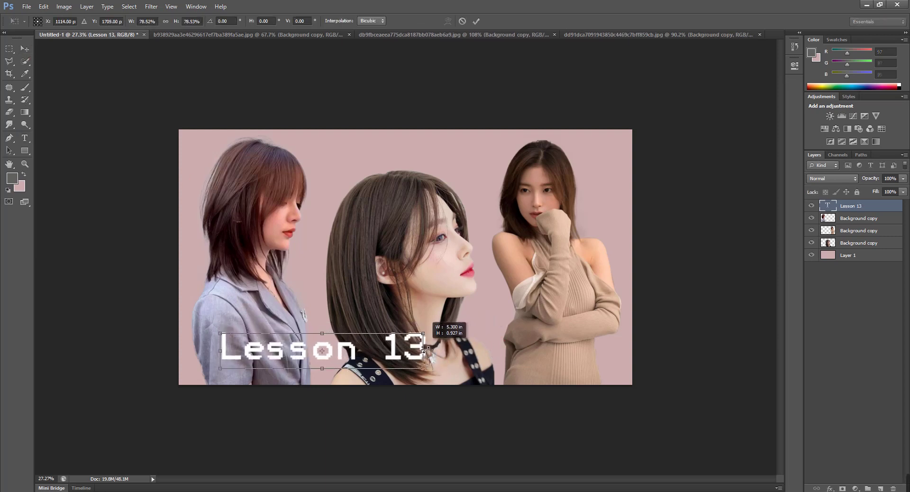
key("Return")
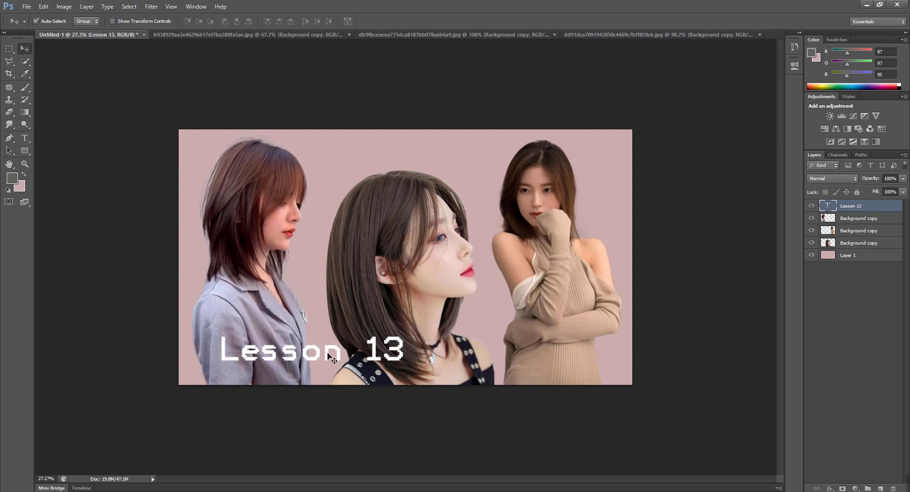
left_click_drag(327, 353, 316, 357)
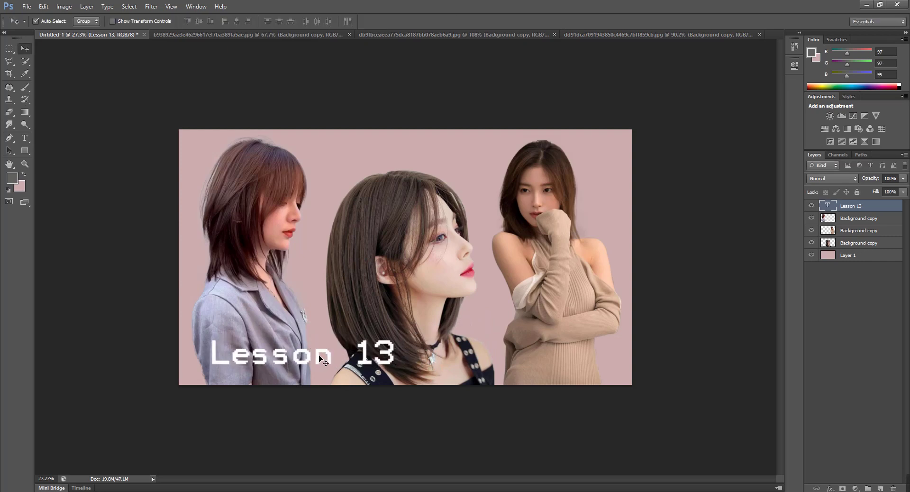
Add a resized 'Hair Style' title centred at the top of the canvas.
key("t")
left_click(374, 209)
type("H")
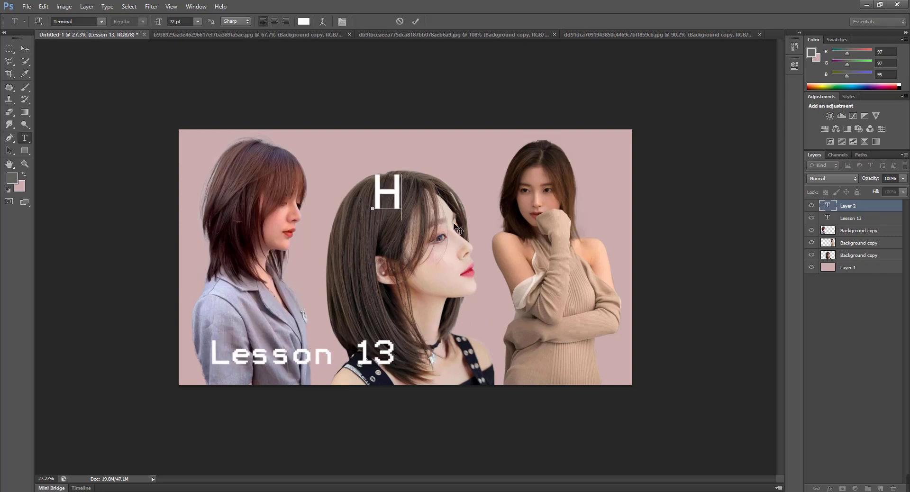
type("air Sty")
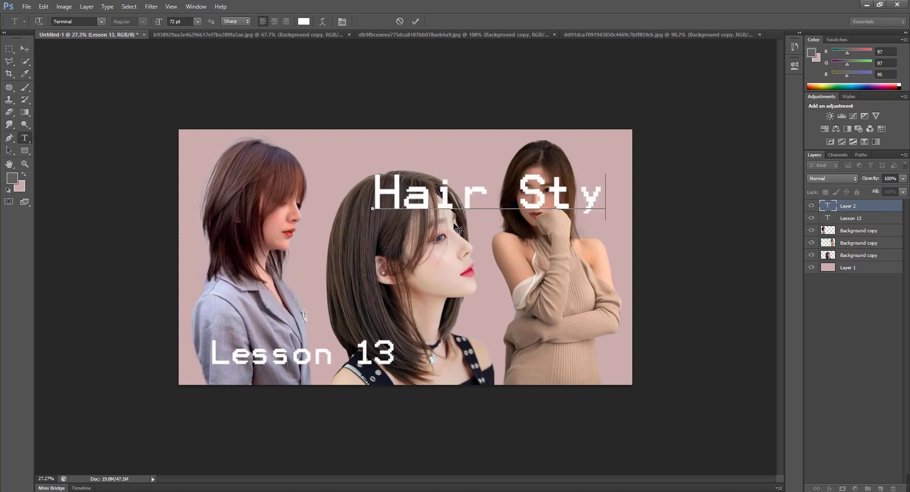
type("le")
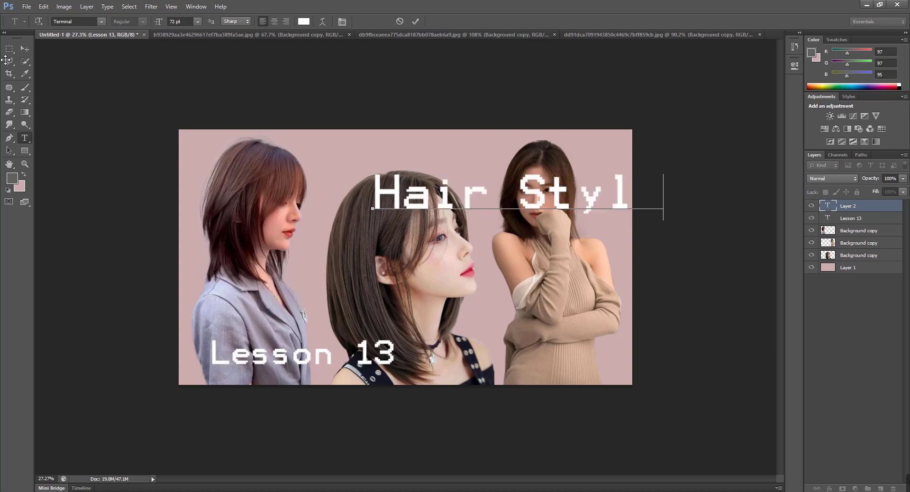
left_click(24, 49)
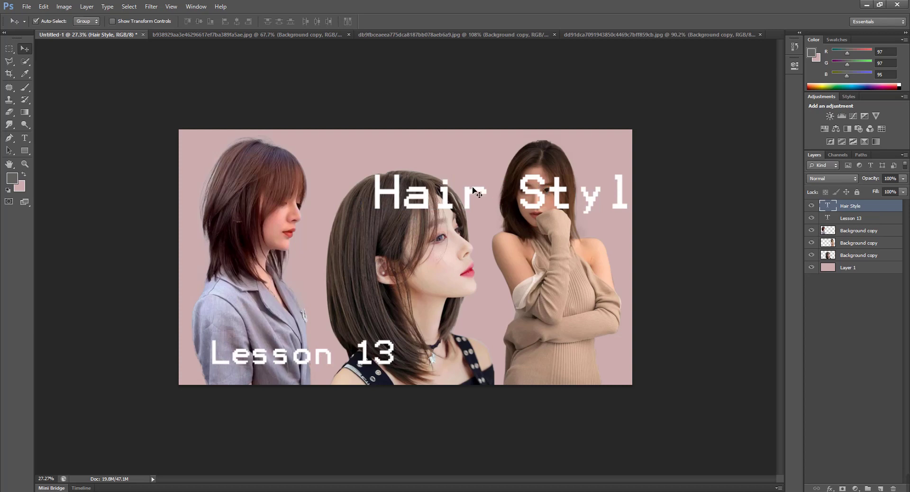
key("ctrl+t")
left_click_drag(375, 177, 421, 181)
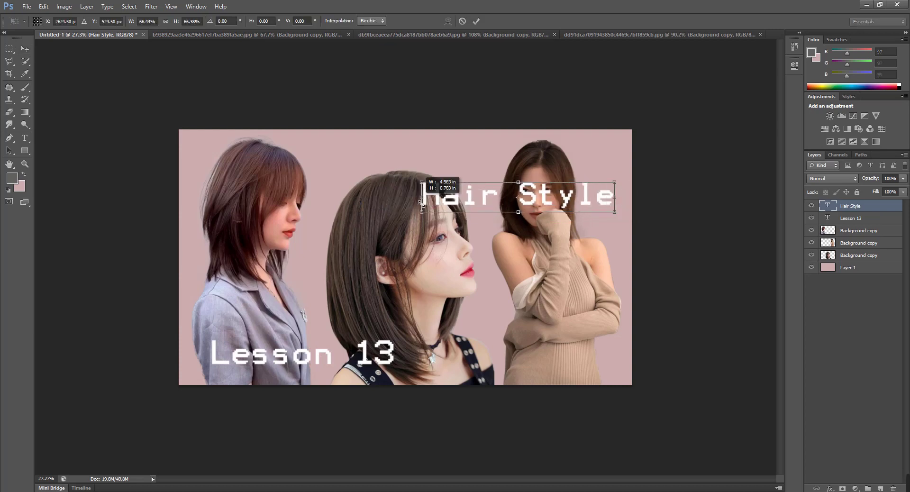
key("Return")
left_click_drag(483, 197, 370, 153)
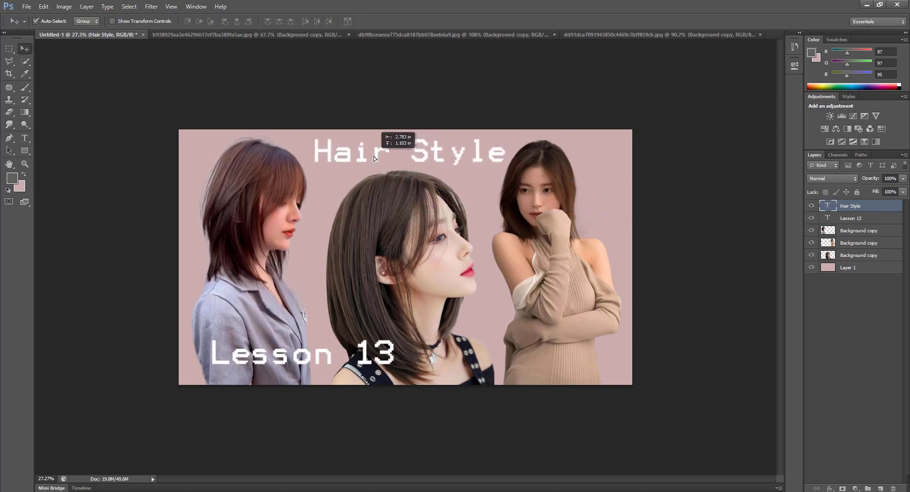
key("shift+Down")
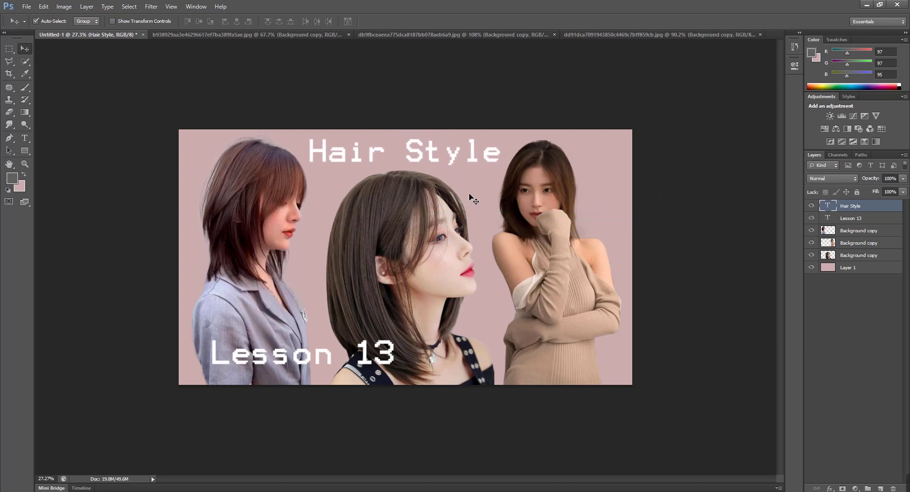
key("shift+Left")
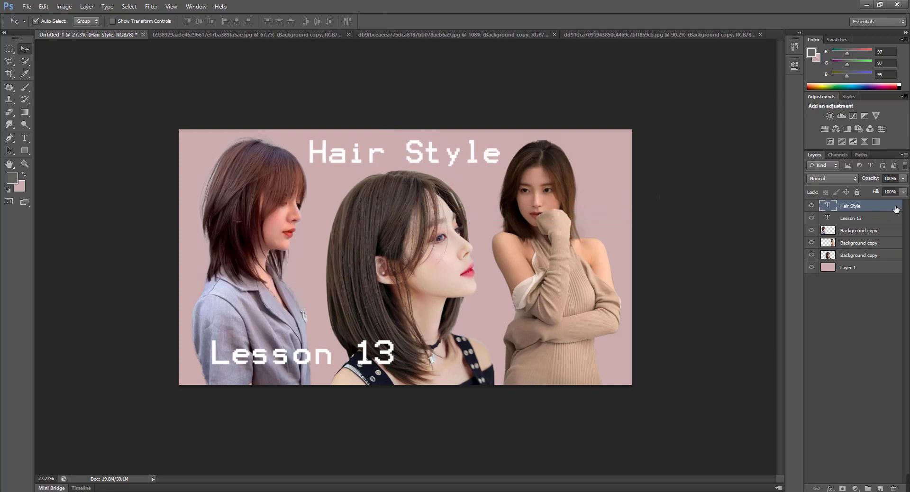
Add a 12 px stroke effect to the Hair Style text layer.
double_click(896, 210)
mouse_move(457, 209)
left_mouse_down()
mouse_move(609, 124)
mouse_move(620, 104)
left_mouse_up()
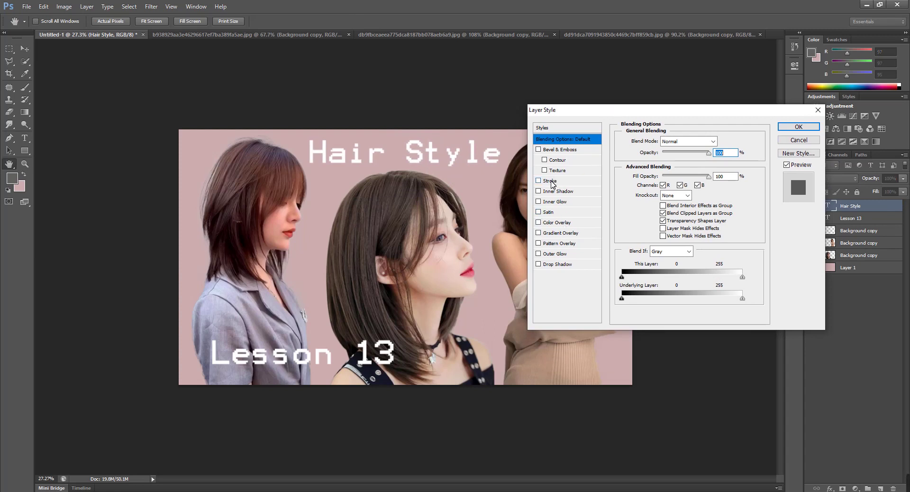
left_click(550, 180)
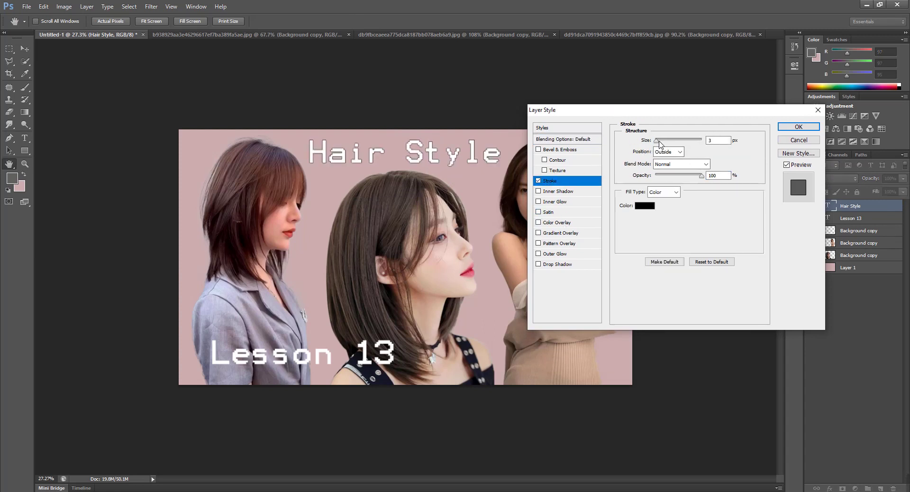
left_click_drag(659, 143, 662, 144)
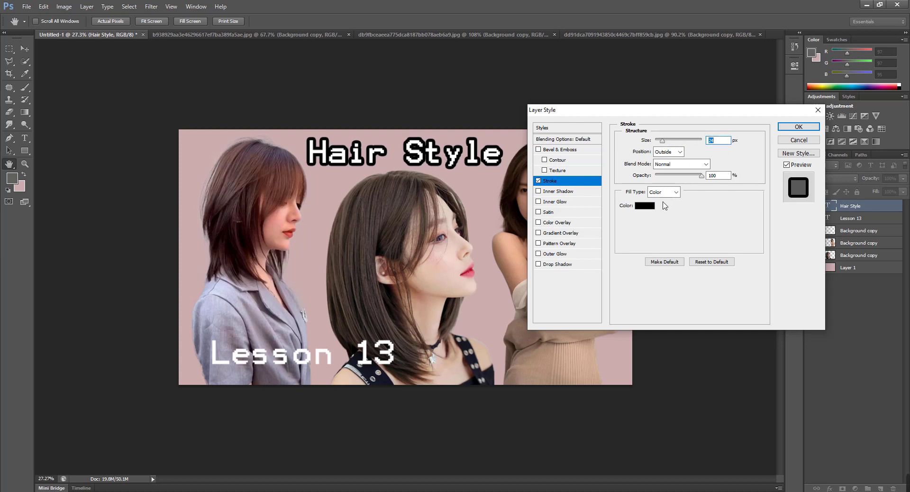
Make the title's stroke pure red at 55% opacity.
left_click(651, 212)
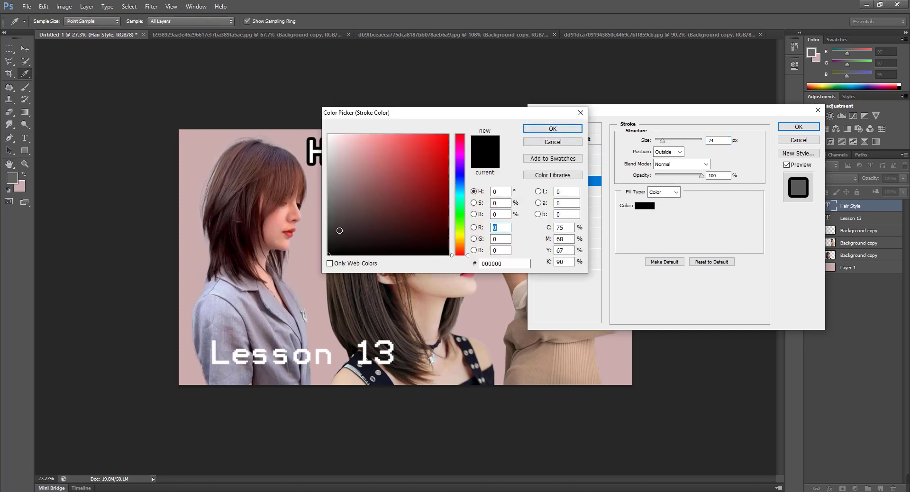
left_click_drag(386, 114, 513, 243)
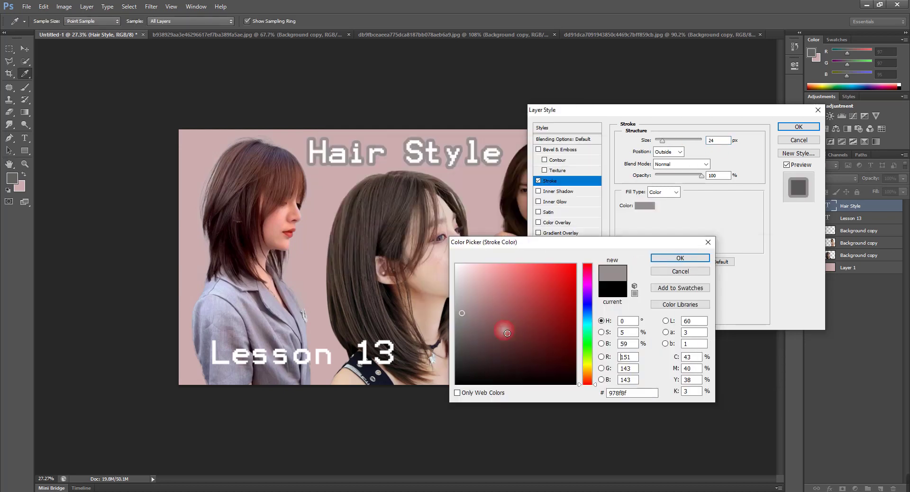
left_click(680, 258)
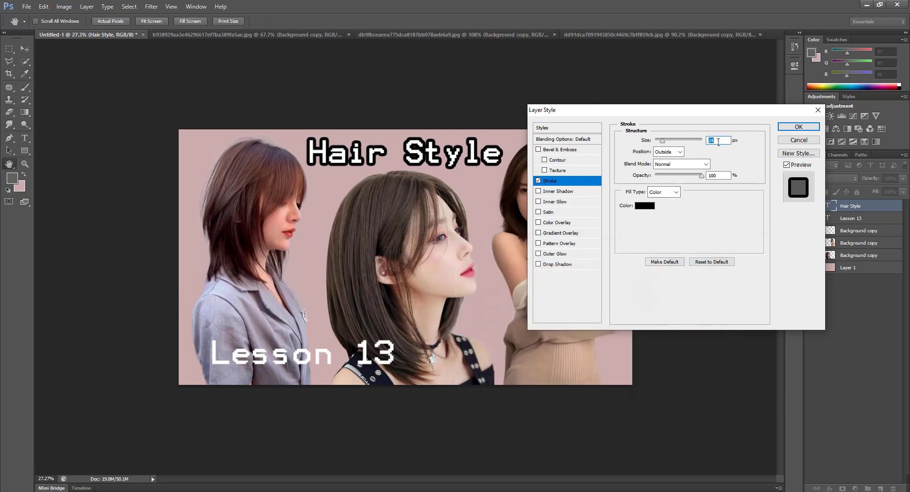
type("10")
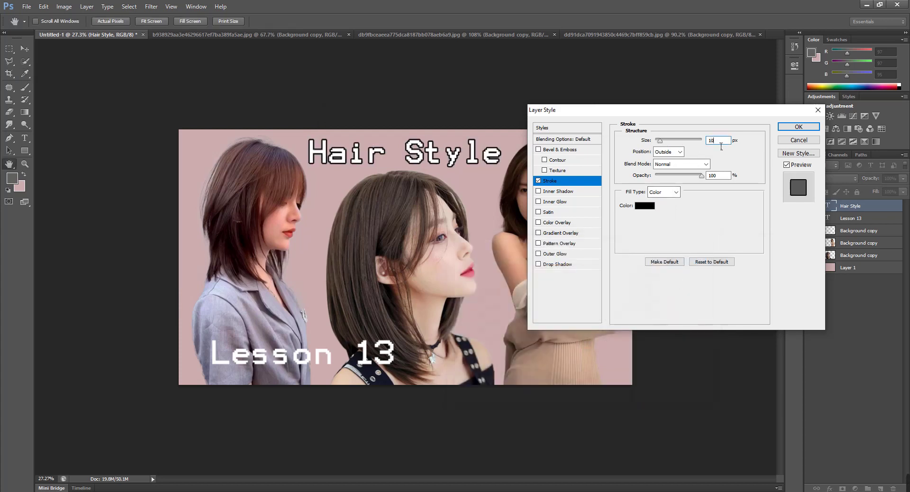
type("15")
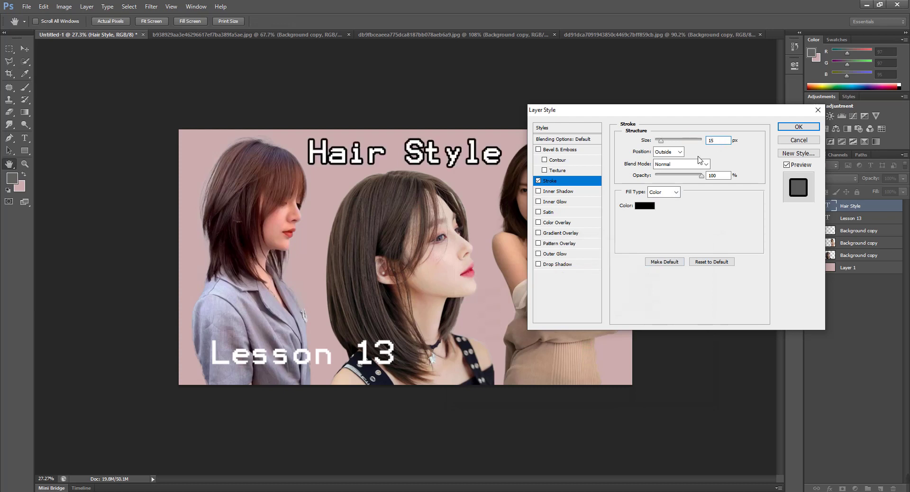
type("2")
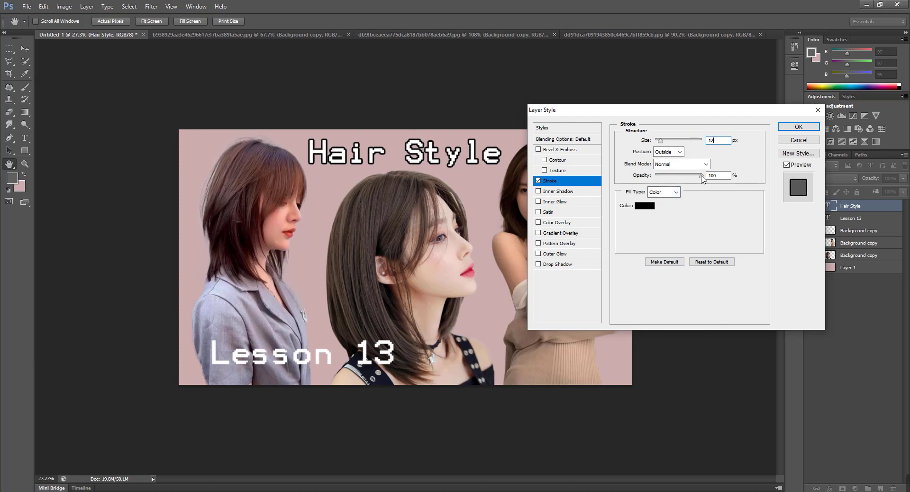
left_click_drag(702, 176, 681, 176)
left_click(645, 205)
left_click(495, 204)
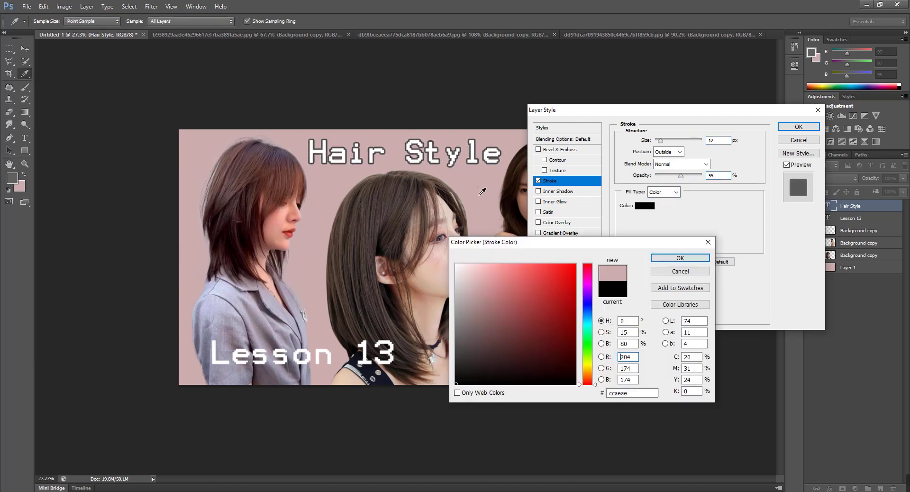
left_click_drag(498, 285, 663, 244)
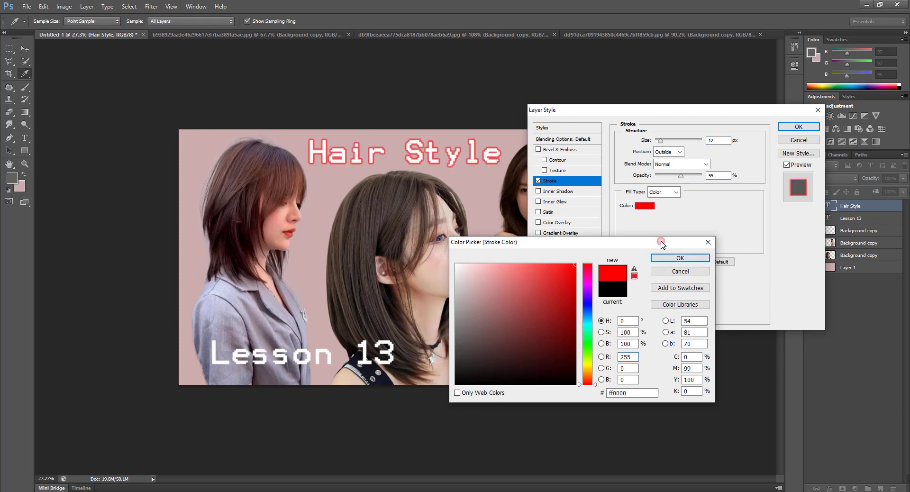
left_click(681, 258)
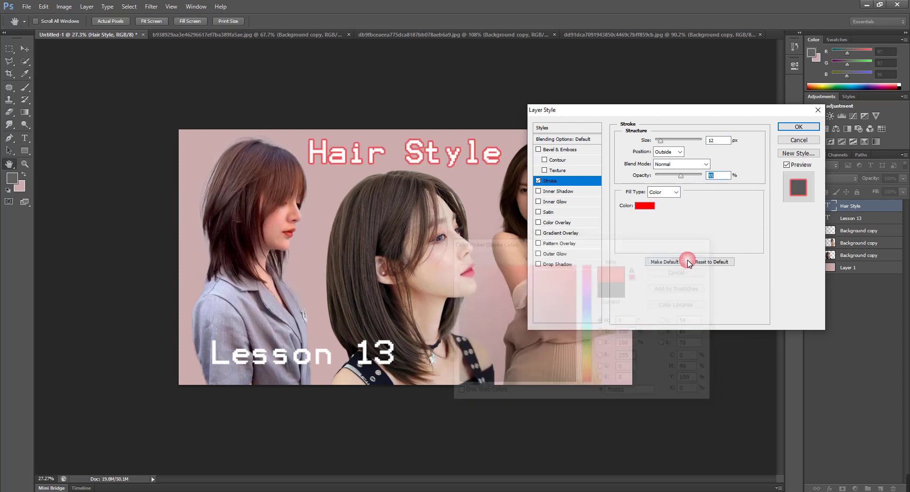
Add an Outer Glow at 100% opacity, size 13, and apply the effects.
left_click(553, 256)
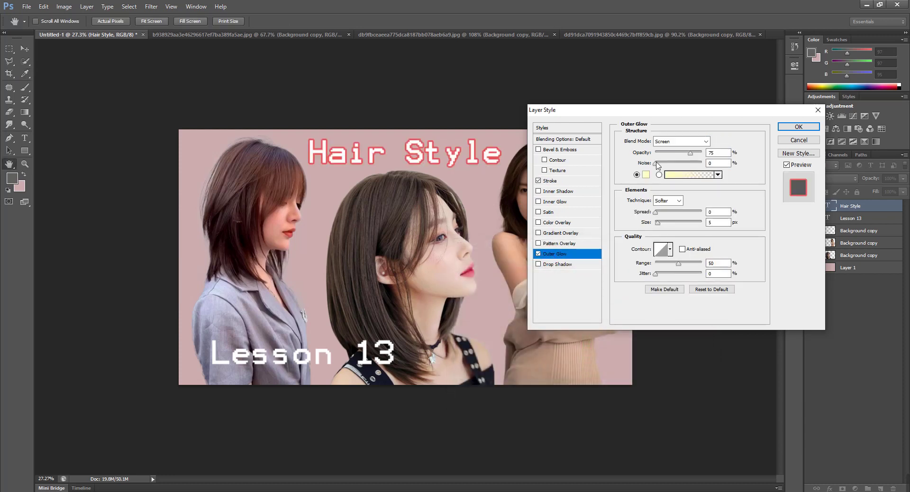
left_click_drag(692, 155, 696, 189)
left_click_drag(659, 226, 667, 226)
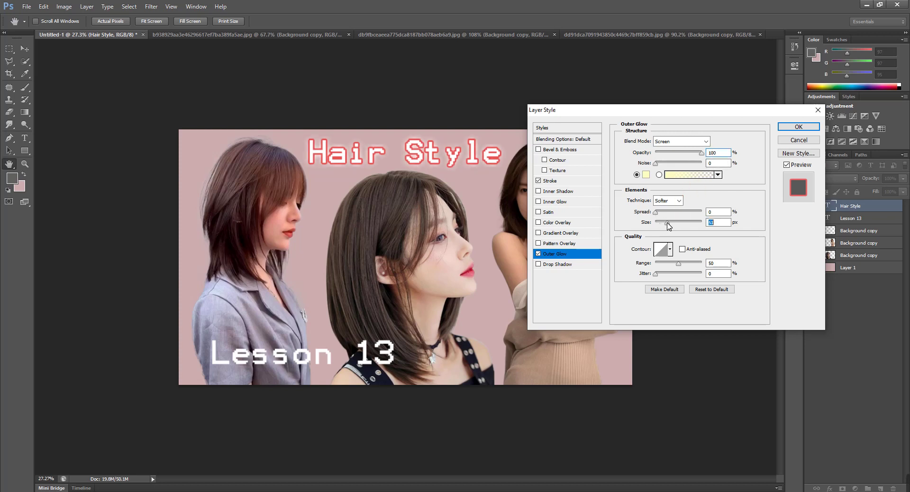
left_click(798, 127)
scroll(468, 238, "down", 2)
scroll(460, 241, "up", 1)
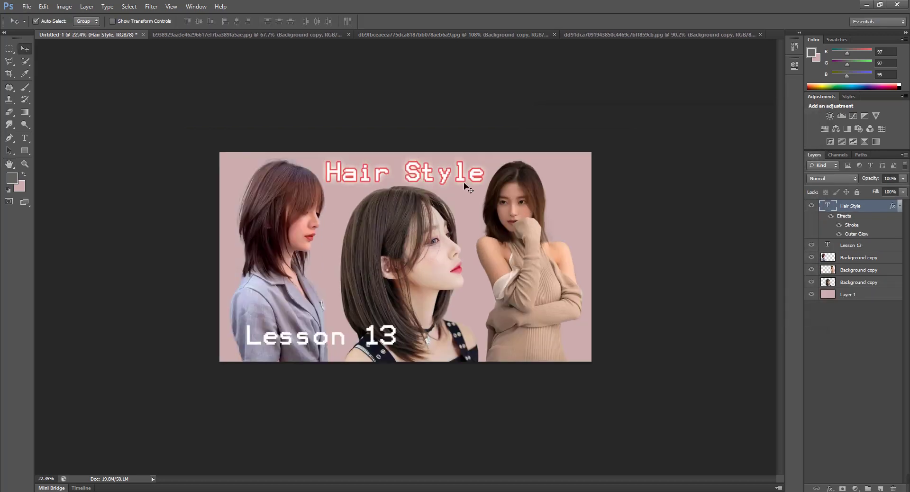
Save a copy named 'Photoshop Lesson 13 How To Cut 3Image Into 1 Phot'.
key("ctrl+shift+s")
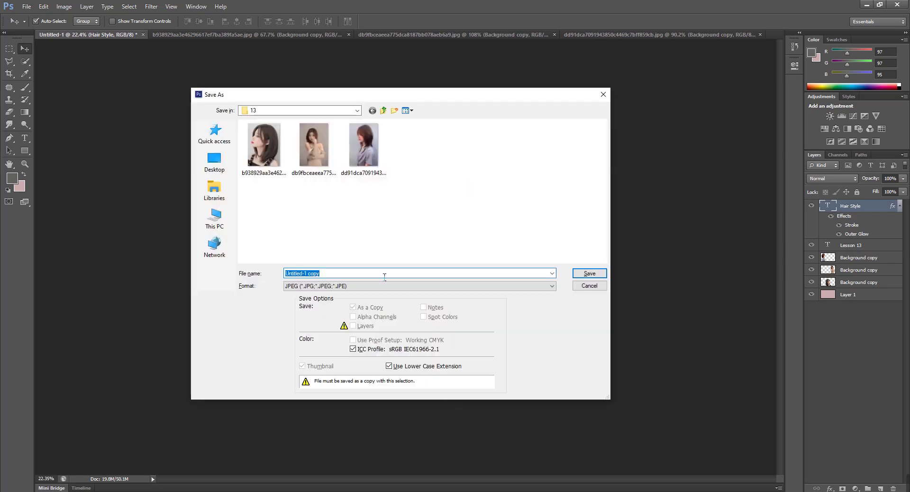
type("Photo")
type("shop Le")
type("sson ")
type("13 How ")
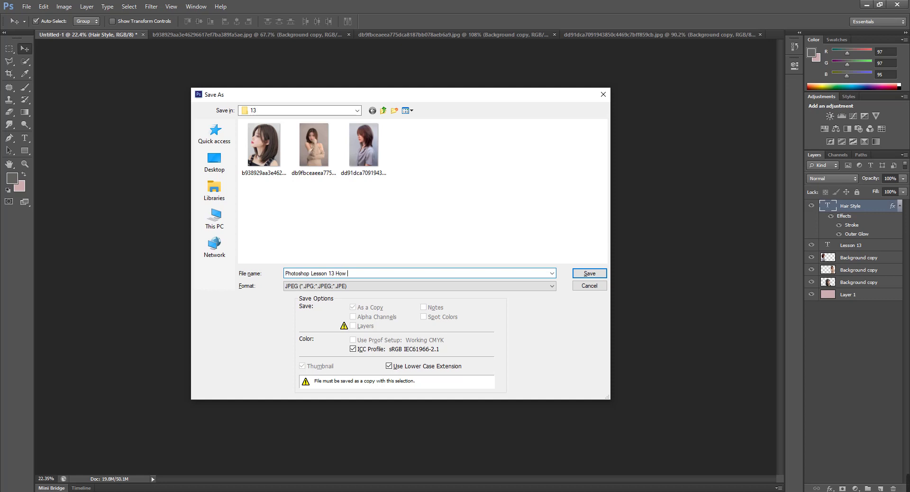
type("To Cut ")
type("3")
type("Image")
type(" Into 1 P")
type("hoto - H")
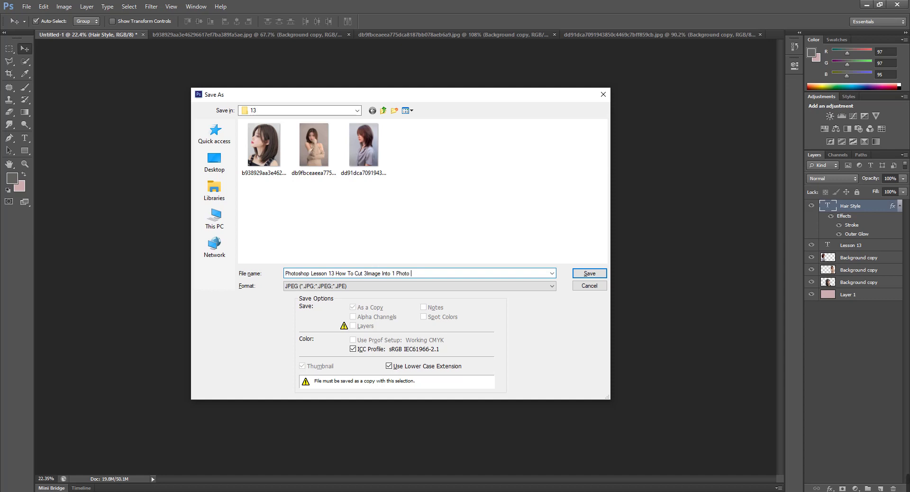
Finish the file name with 'Hair Style' and save the collage as a Quality 11 (Maximum) JPEG.
type("air")
type(" Style")
left_click_drag(467, 274, 257, 272)
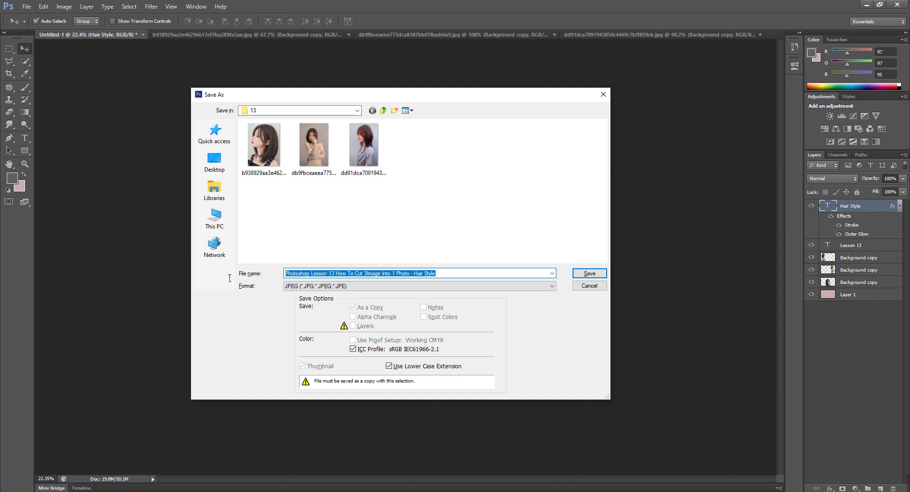
left_click(590, 273)
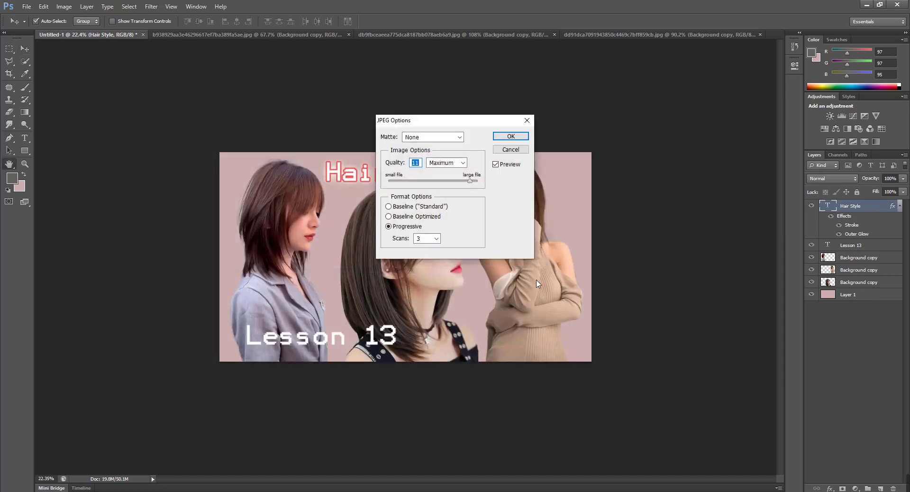
left_click(510, 138)
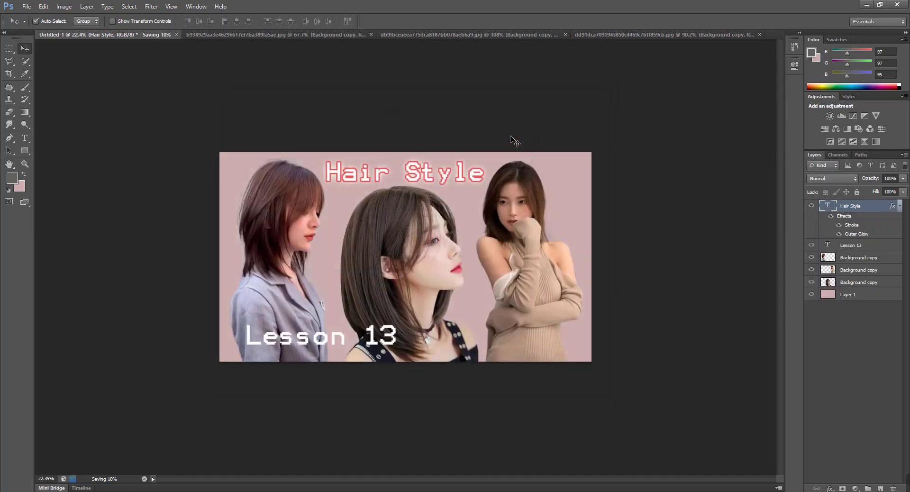